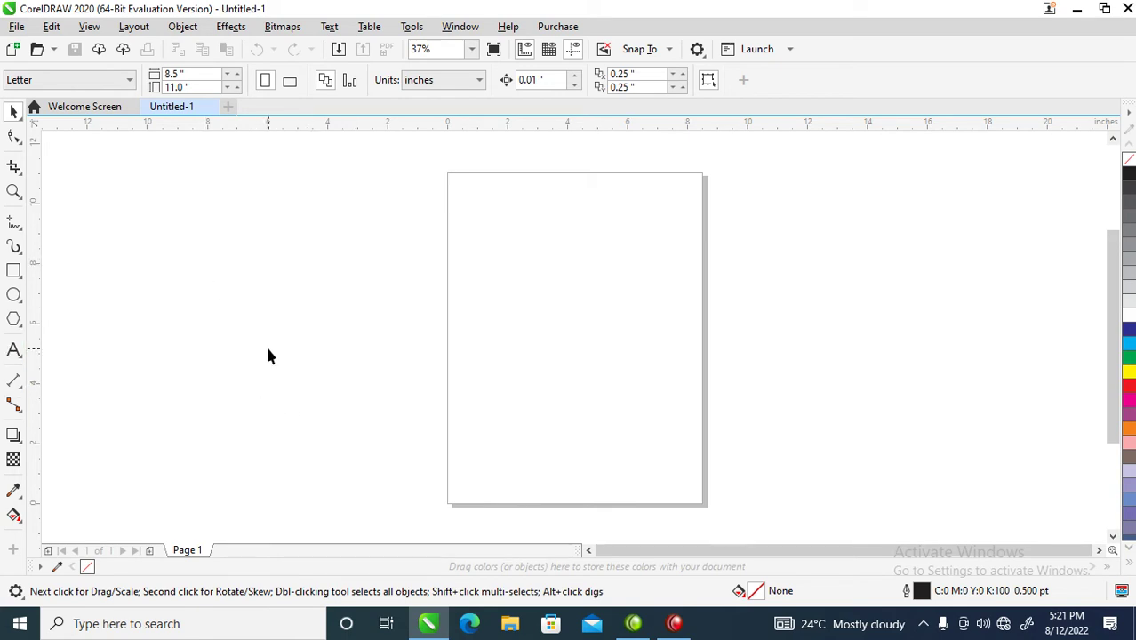
Step: Add artistic text reading "DON KING COLLEGE OF EDUCATION" in the empty area beside the page
key("F8")
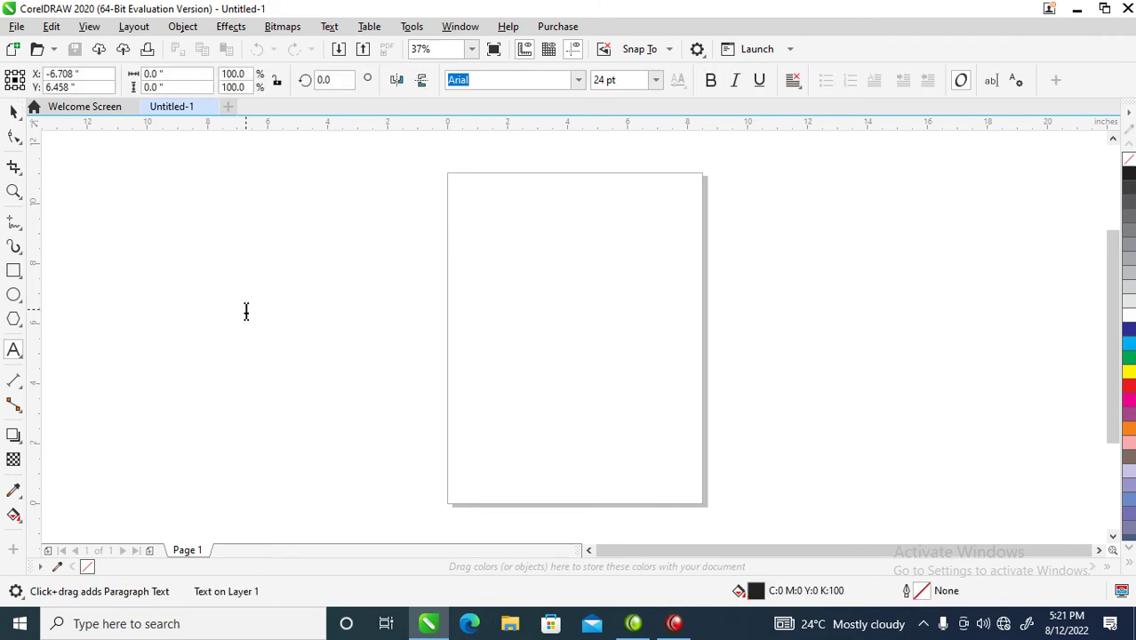
left_click(247, 310)
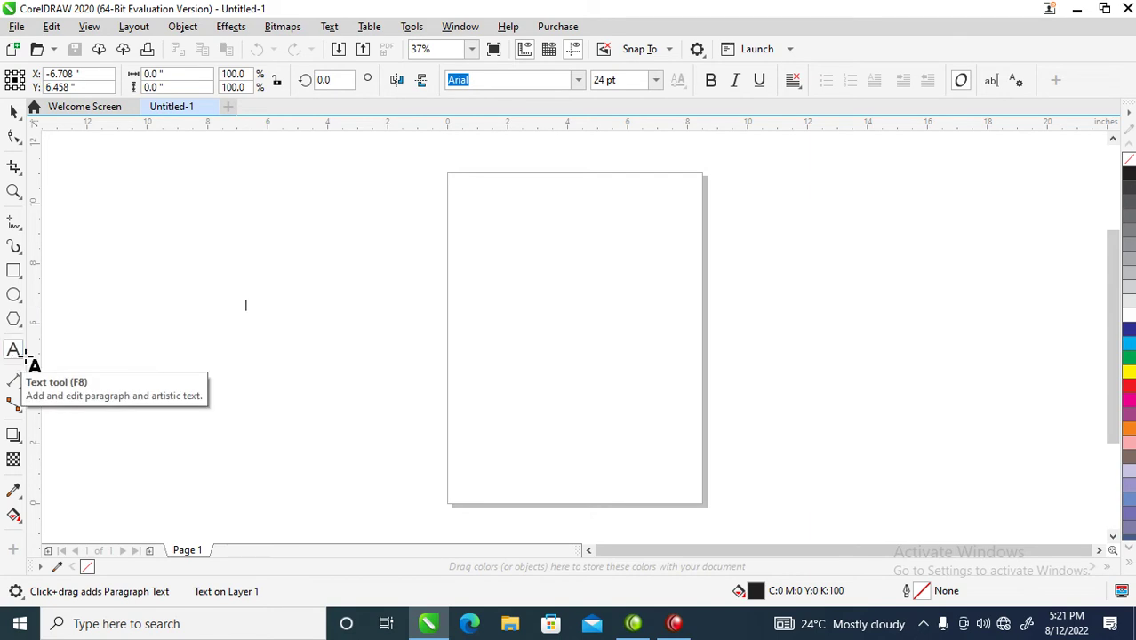
left_click(244, 305)
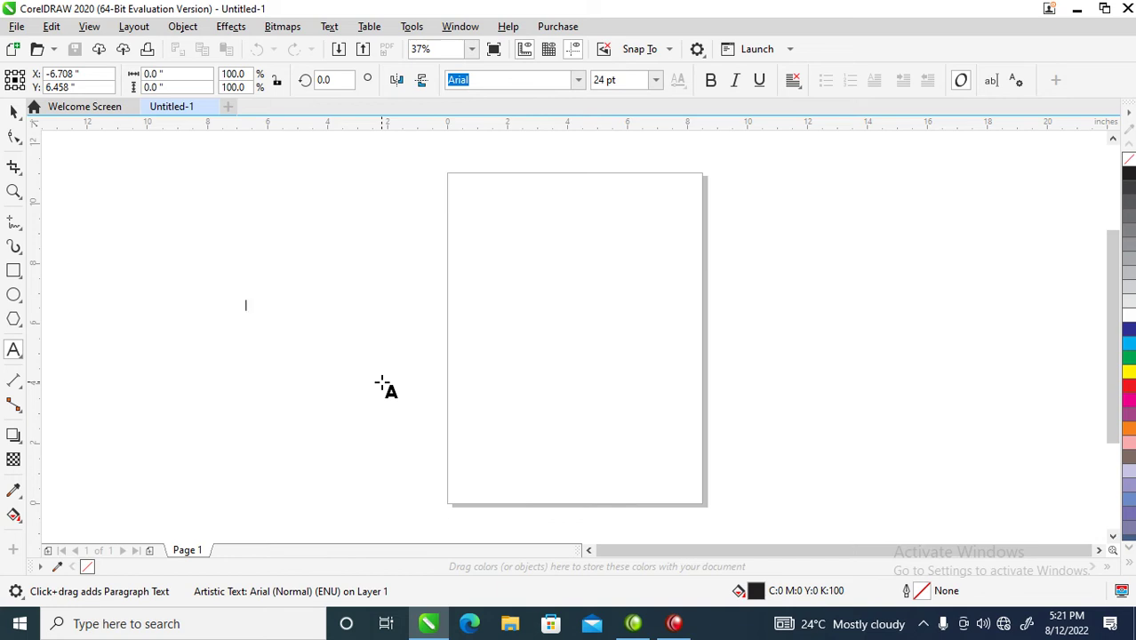
type("DO")
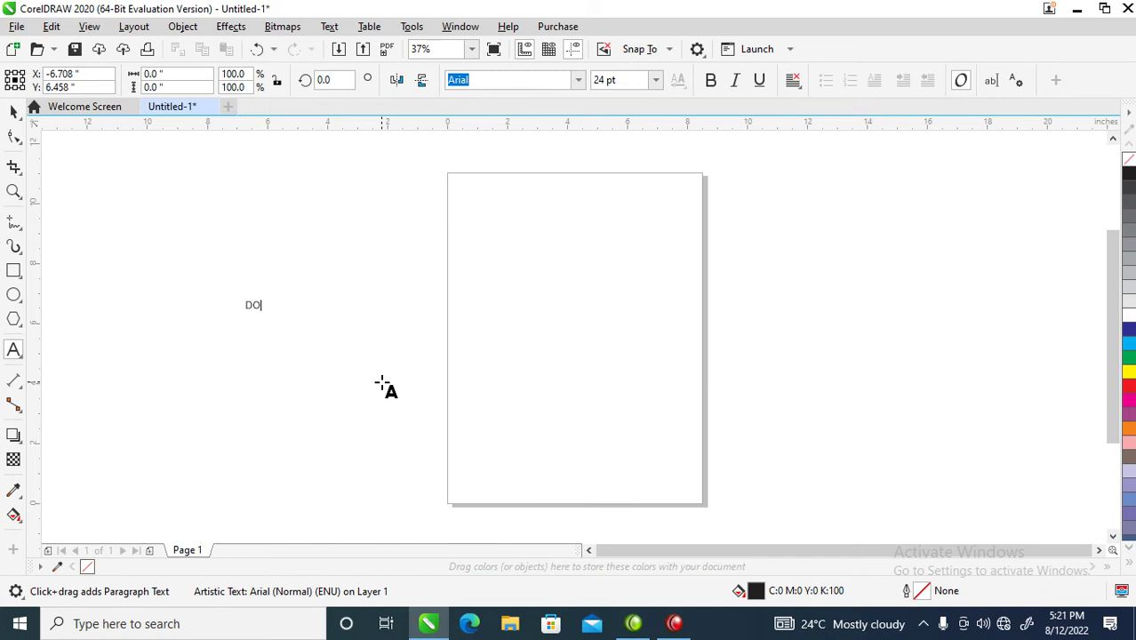
type("N KING")
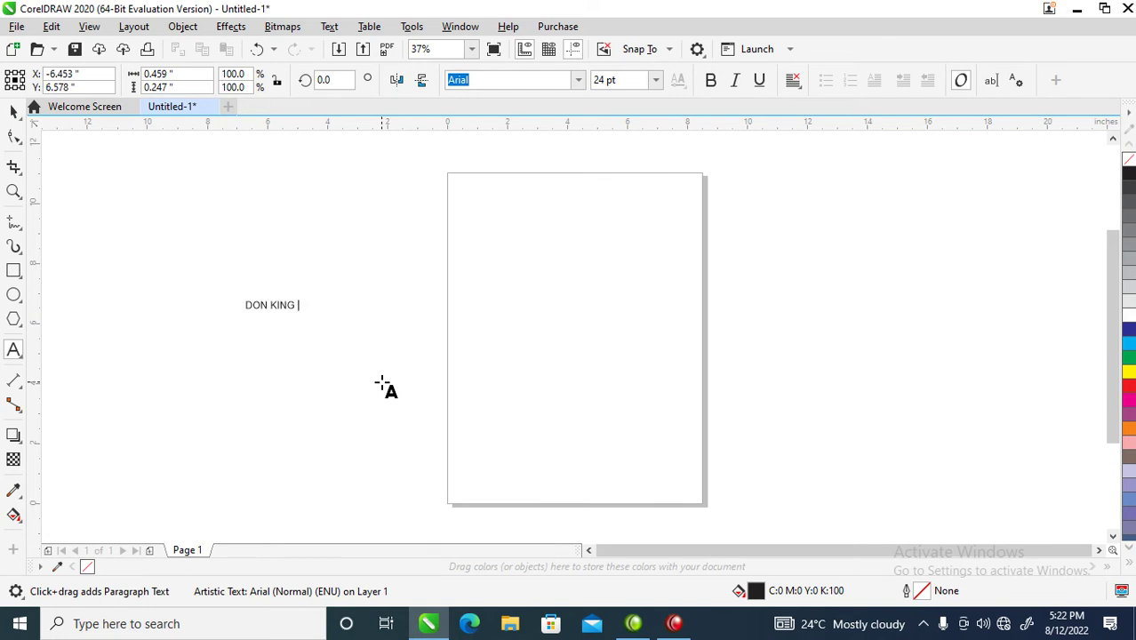
type(" COLL")
type("GE")
key("BackSpace")
key("BackSpace")
type("EGE")
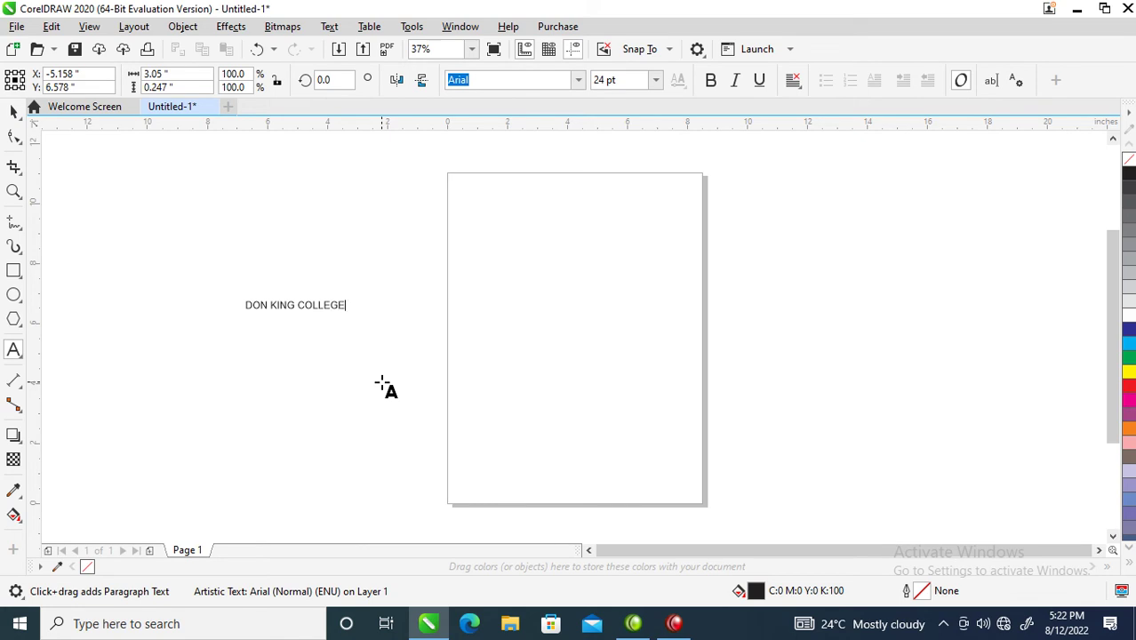
type(" OF EDUCATION")
Step: Add a second line reading "EXCELLENCE MODELING" to the text and finish editing
key("Return")
type("EX")
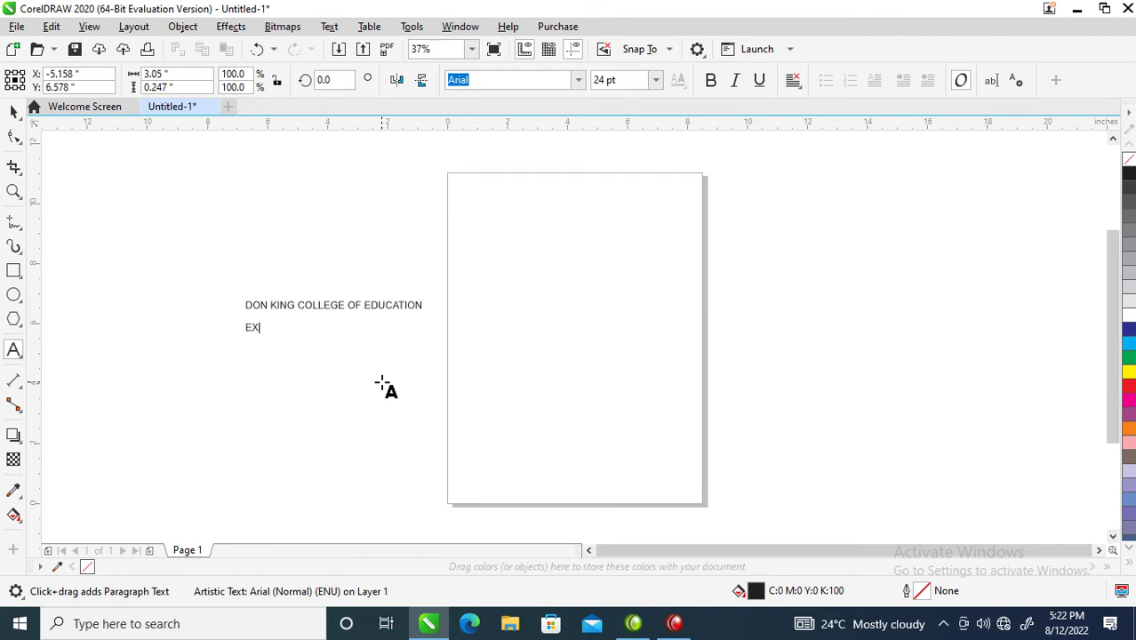
type("CELLENCE MODELING")
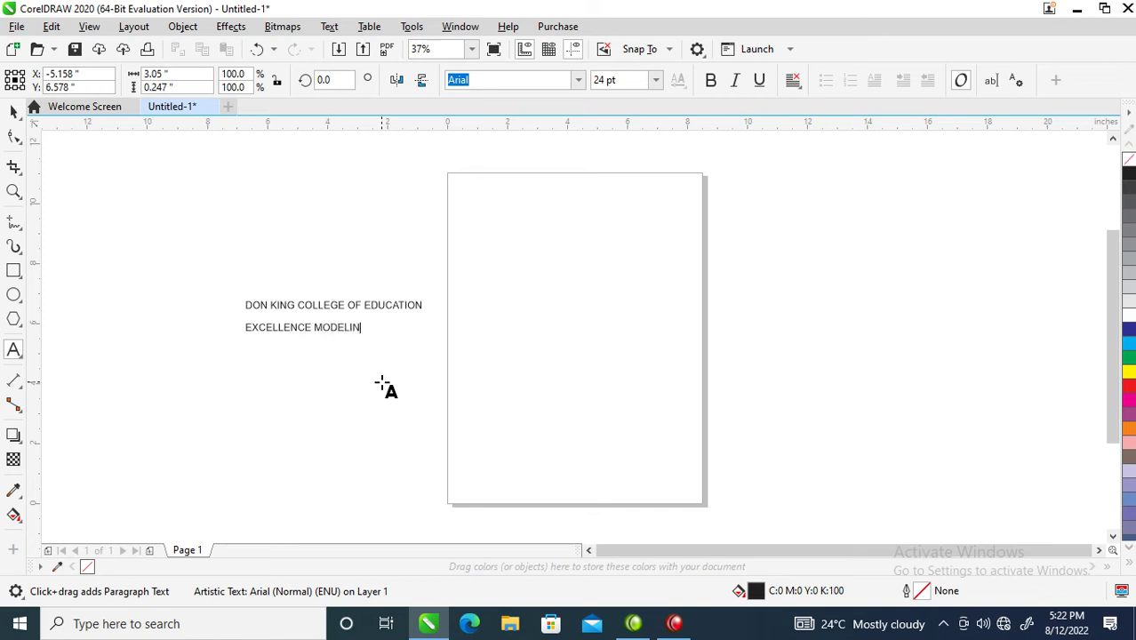
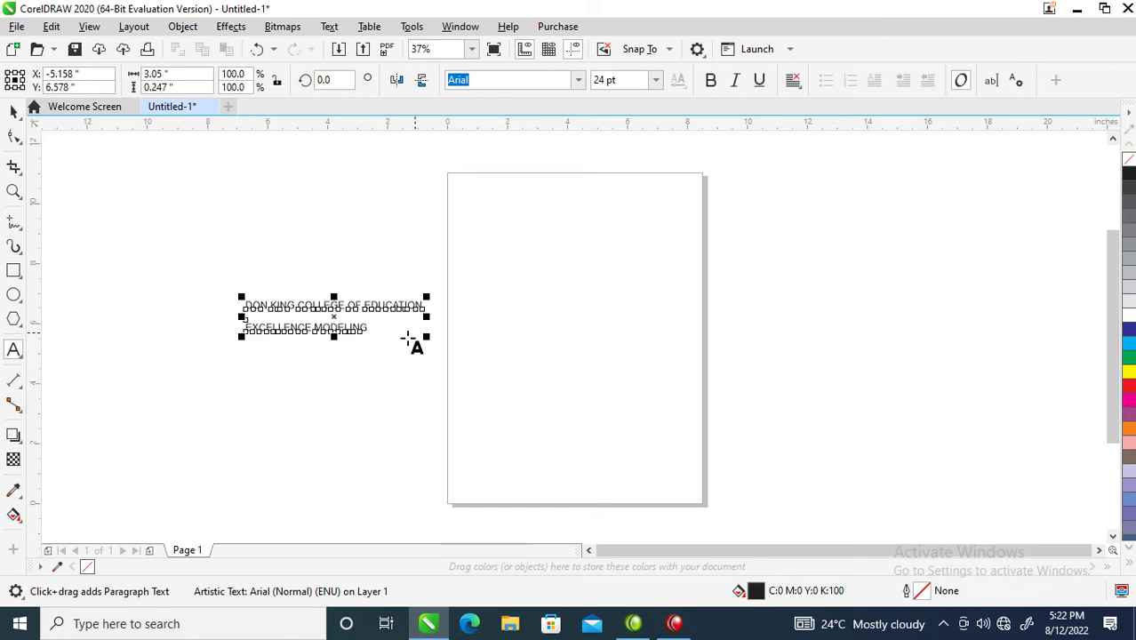
key("ctrl+space")
Step: Draw a circle about 7.6 inches across on the page with the Ellipse tool
key("z")
left_click_drag(203, 177, 401, 328)
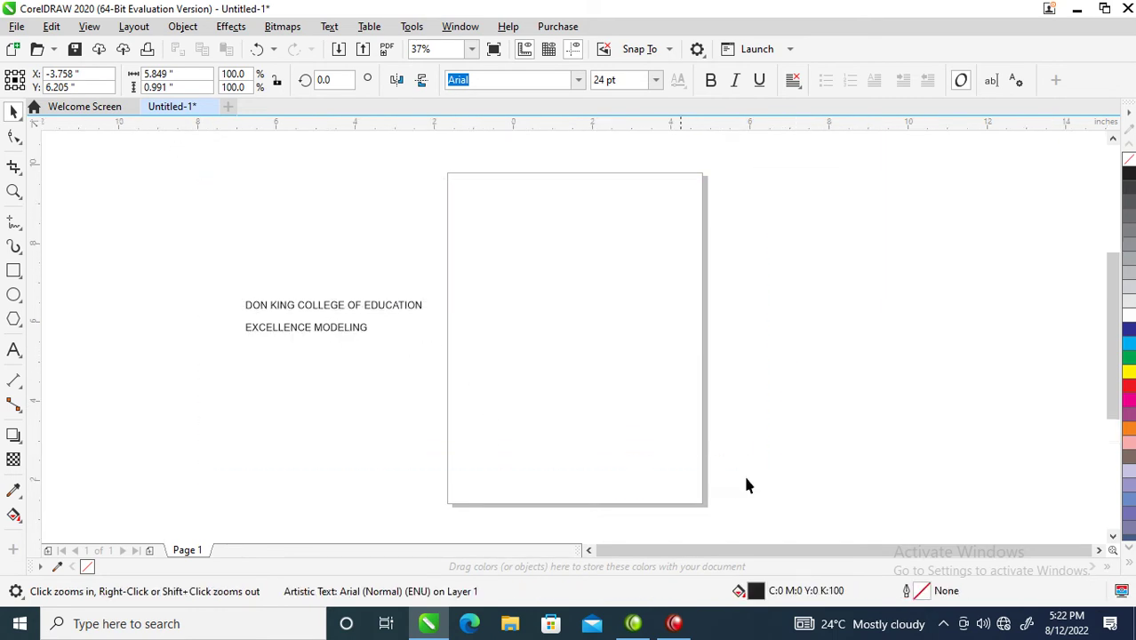
left_click(15, 295)
left_click_drag(526, 184, 809, 456)
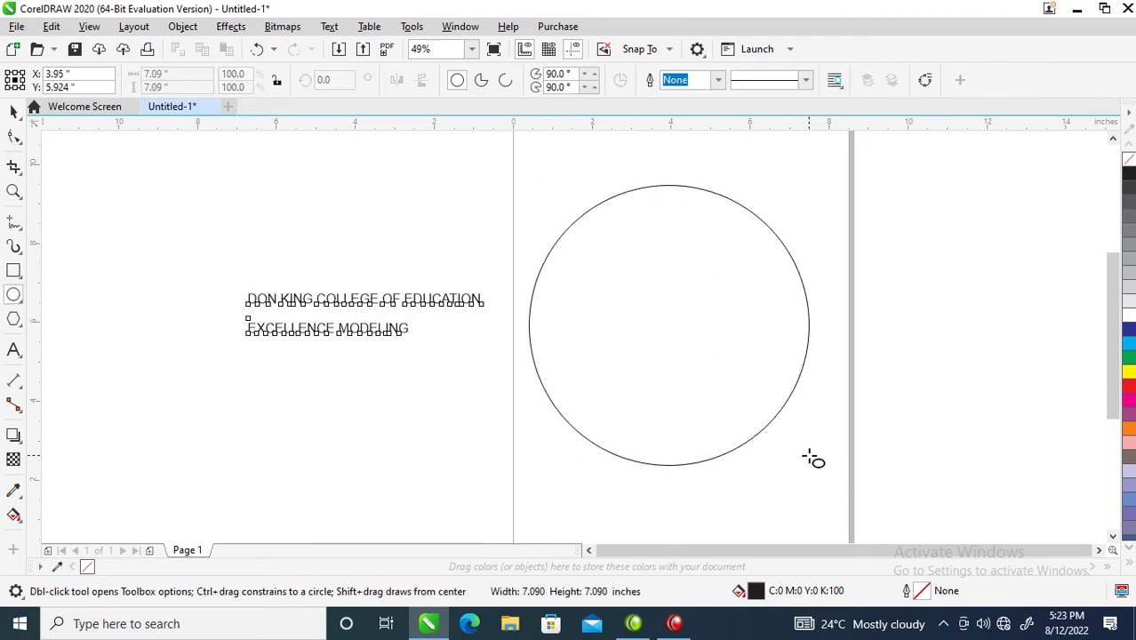
left_click_drag(810, 456, 833, 489)
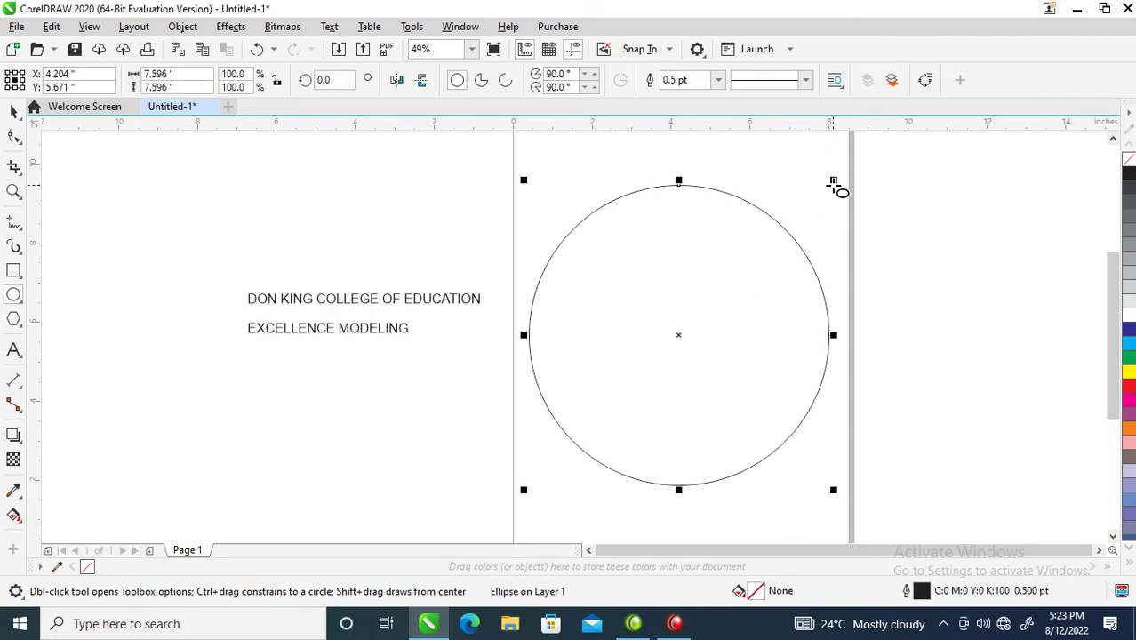
Step: Create three smaller concentric copies inside the circle, the innermost about 3.67 inches across
key("space")
left_click_drag(834, 182, 773, 255)
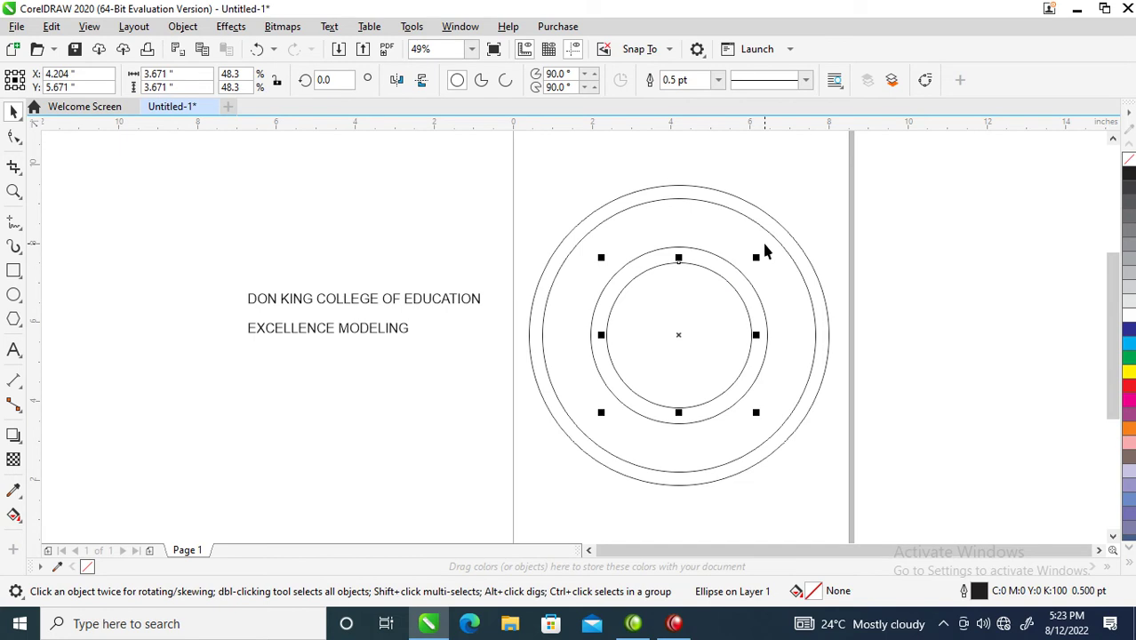
Step: Set the outline width of the outermost and innermost circles to 9 pt
left_click(733, 200)
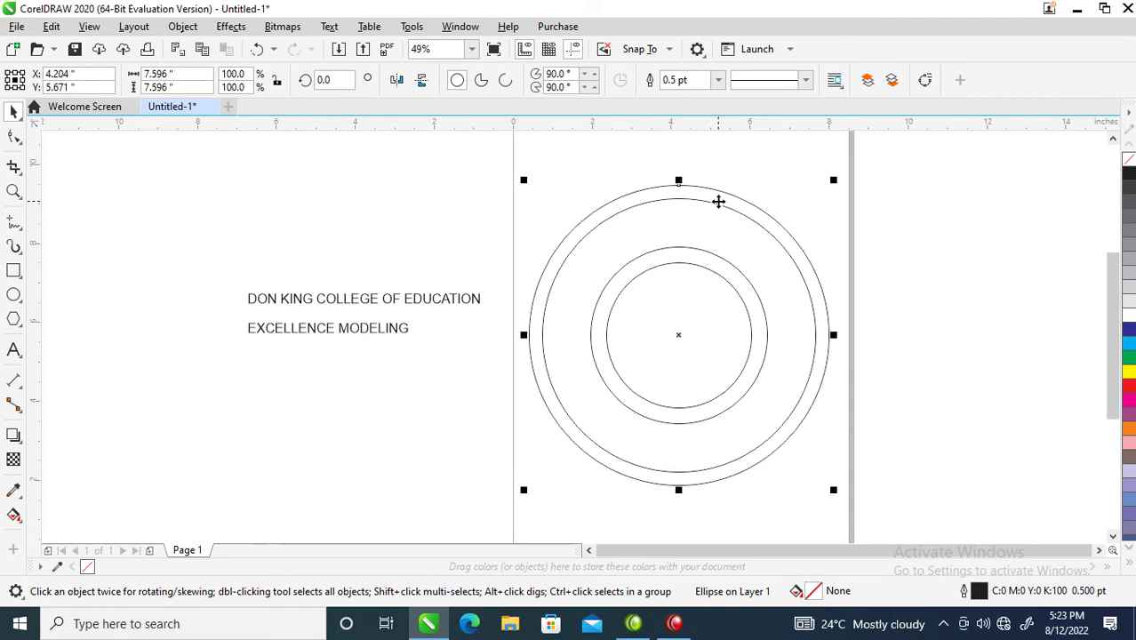
key("F12")
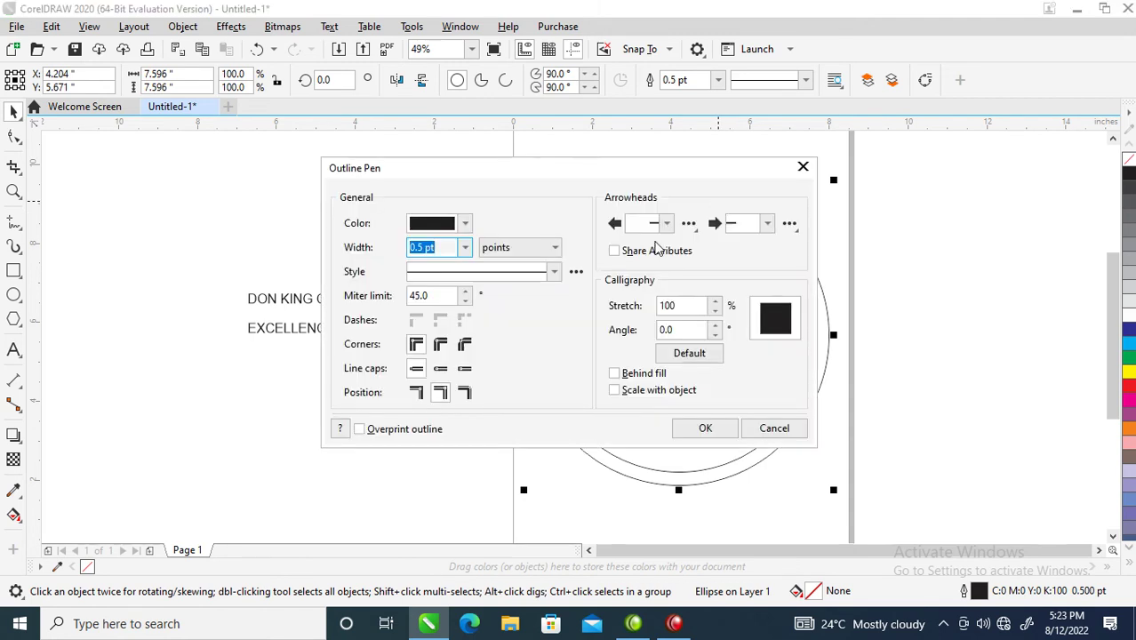
type("3")
key("Return")
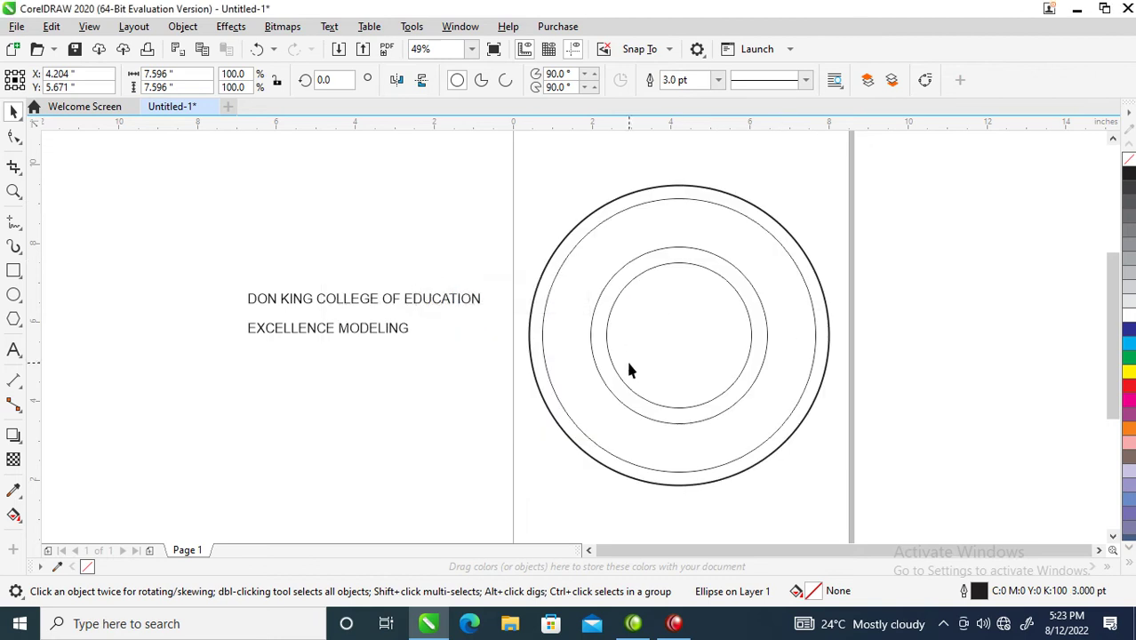
key("F12")
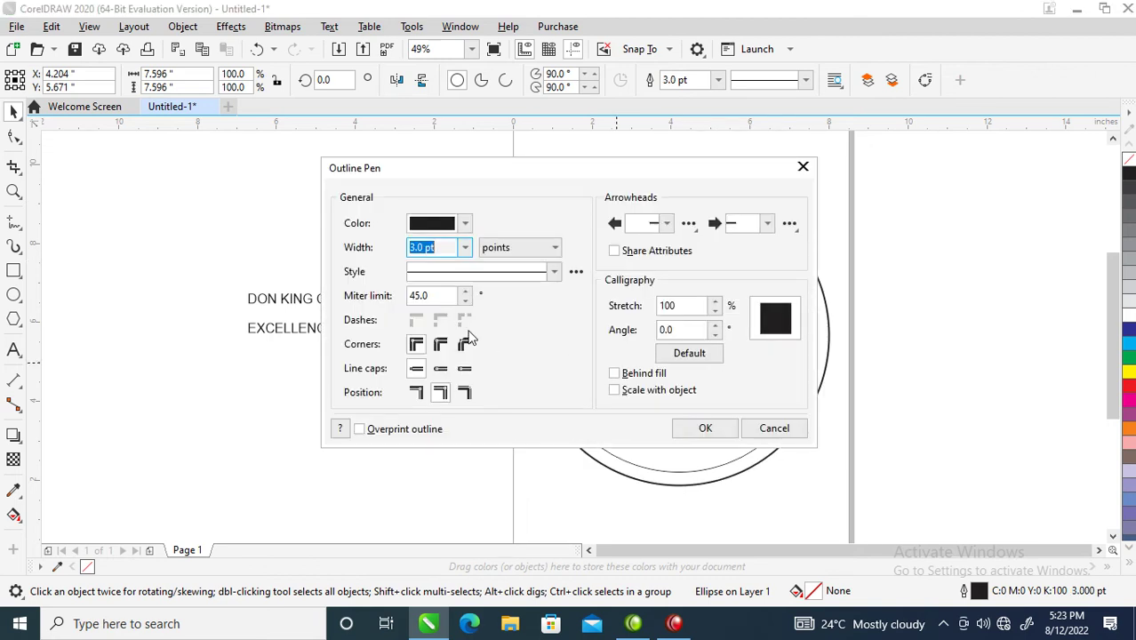
type("9")
key("Return")
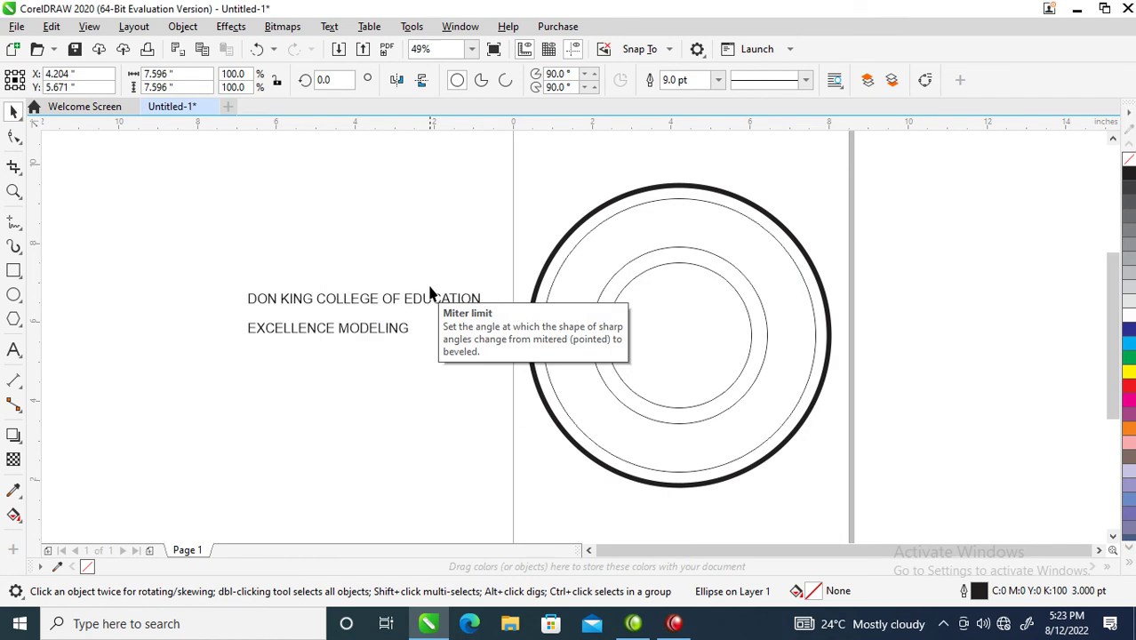
left_click(650, 285)
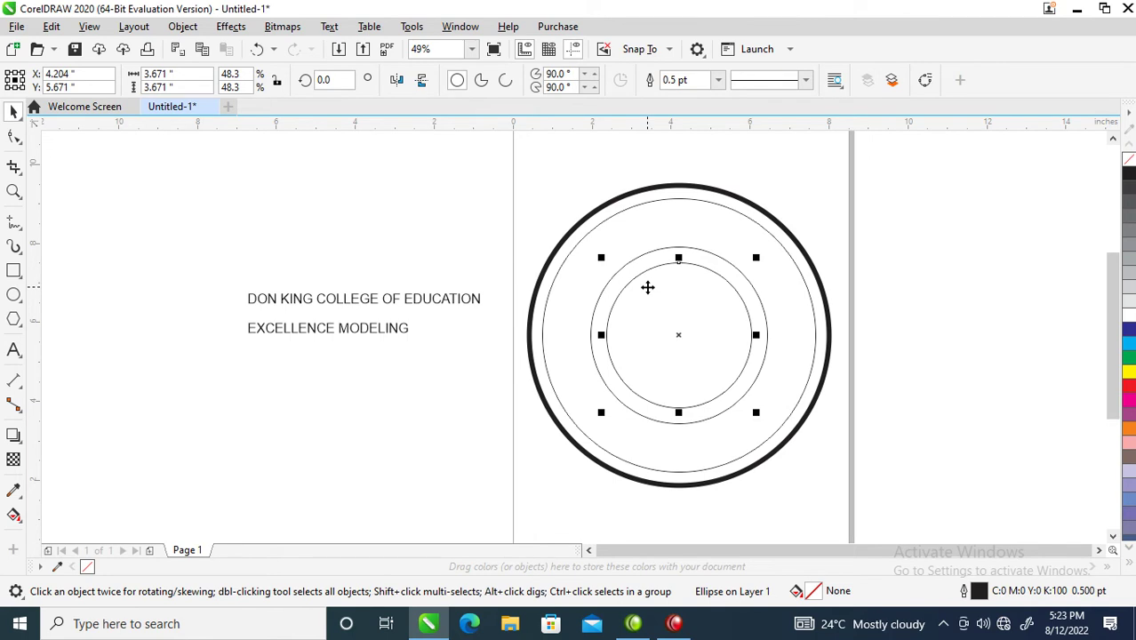
key("ctrl+r")
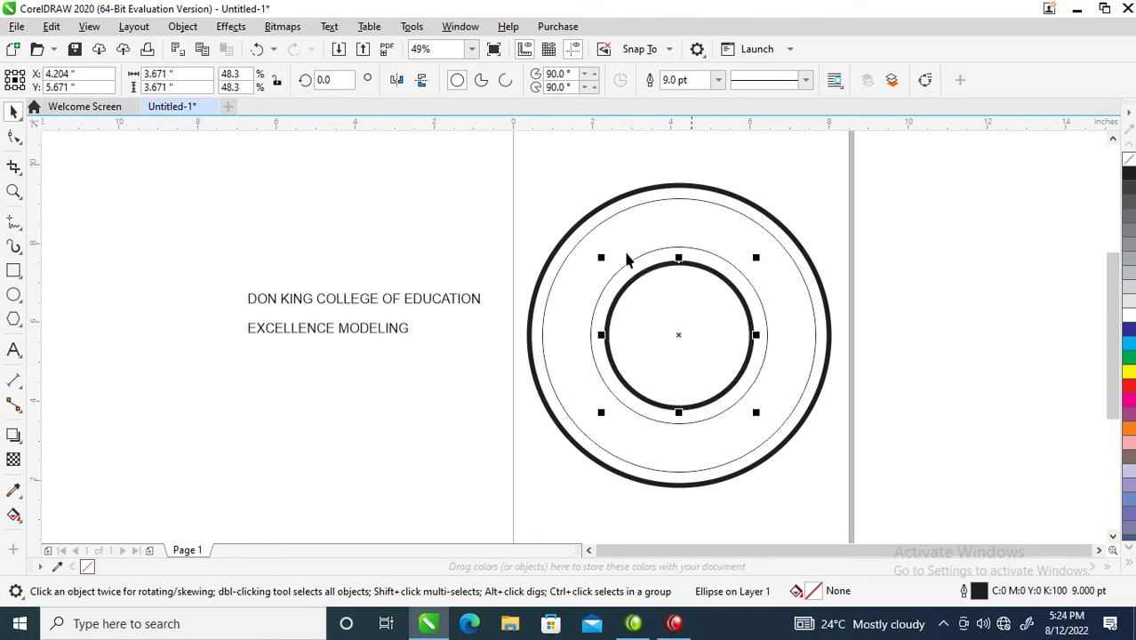
Step: Duplicate the thin circle around the innermost one as a slightly larger concentric circle, about 4.98 inches across
left_click(709, 256)
left_click_drag(772, 244, 783, 236)
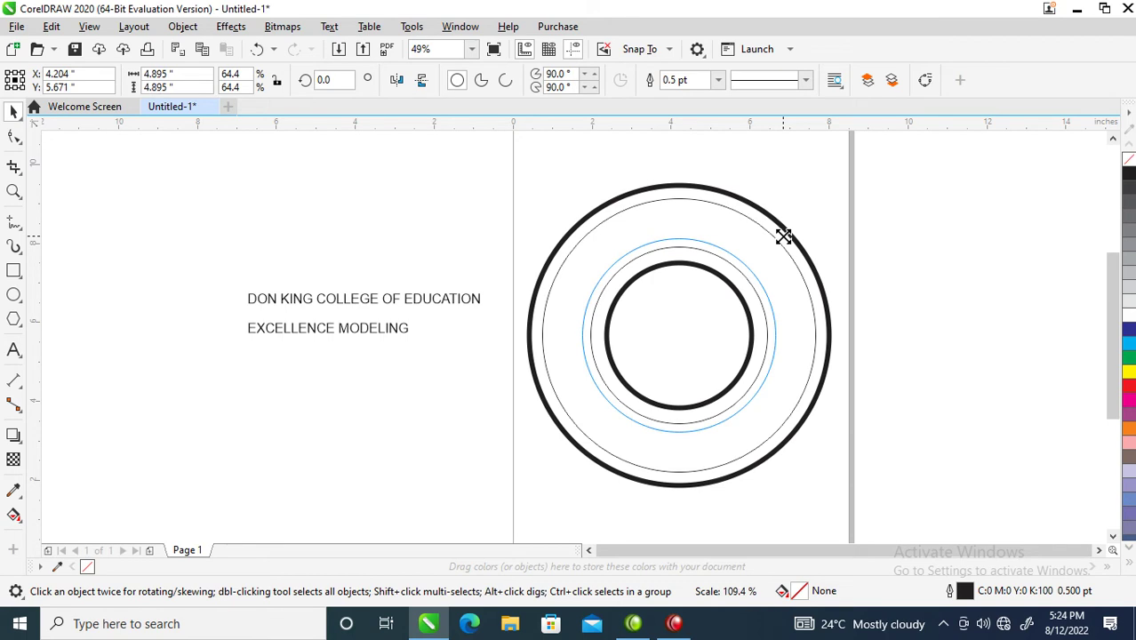
mouse_move(783, 236)
left_mouse_down()
mouse_move(806, 231)
mouse_move(812, 247)
mouse_move(805, 240)
left_mouse_up()
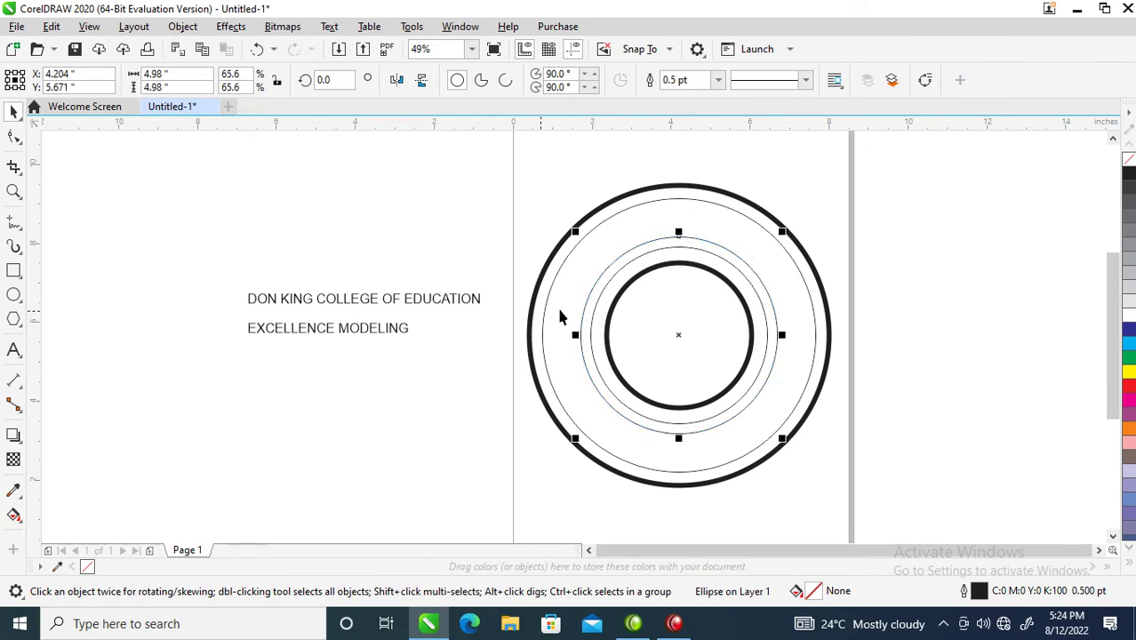
Step: Break the two text lines apart and format the college name in bold FuturaTEE at about 36 pt
left_click(451, 304)
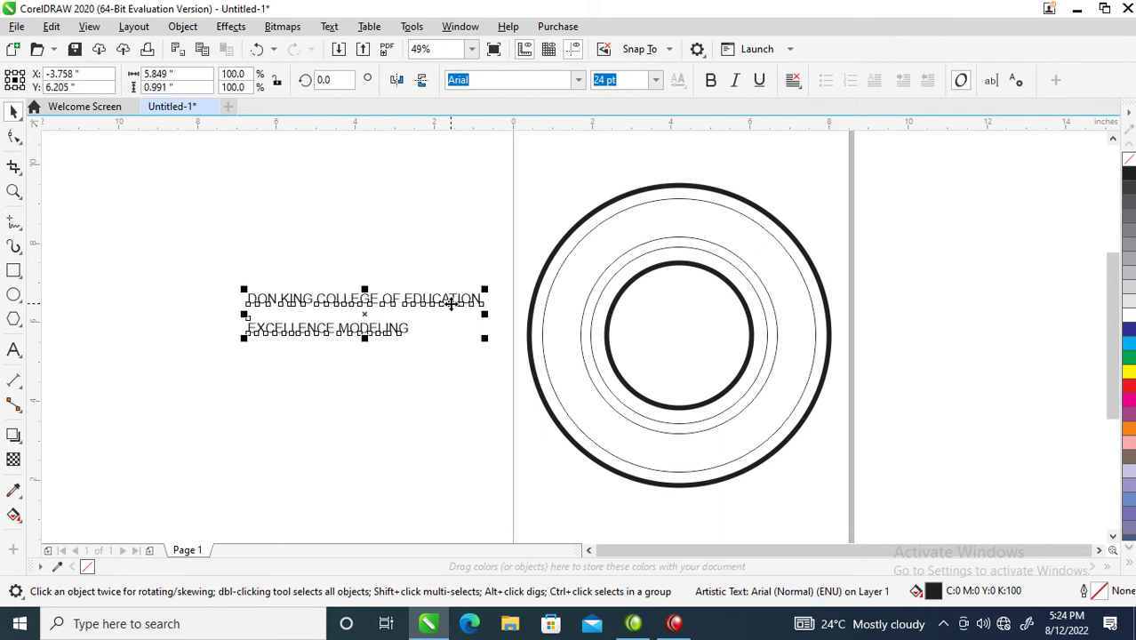
left_click(451, 302)
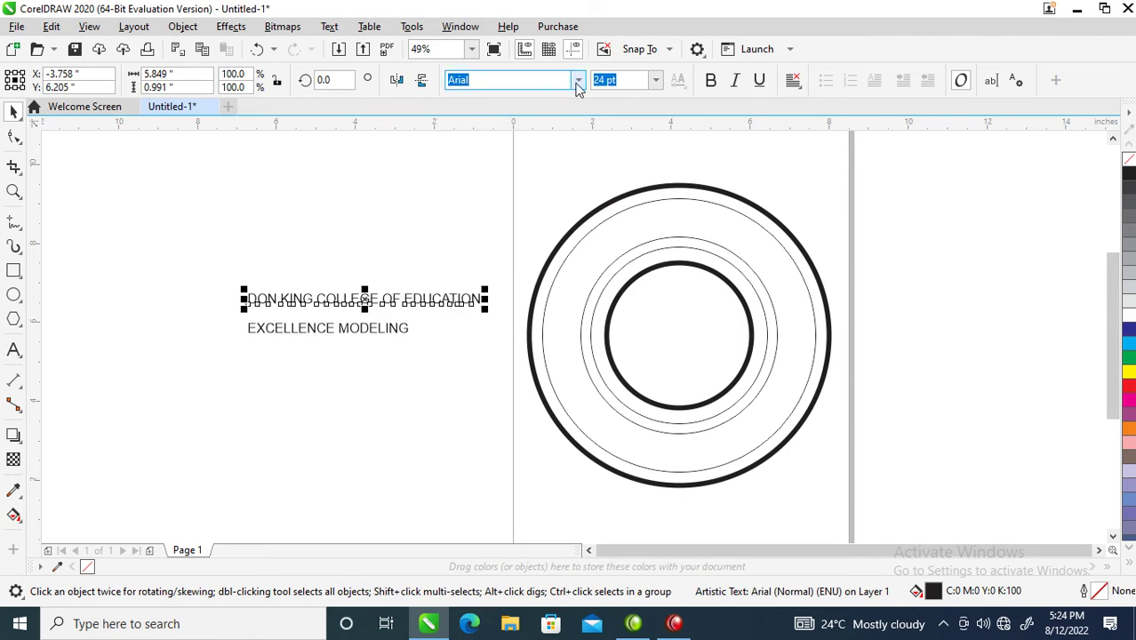
left_click(579, 82)
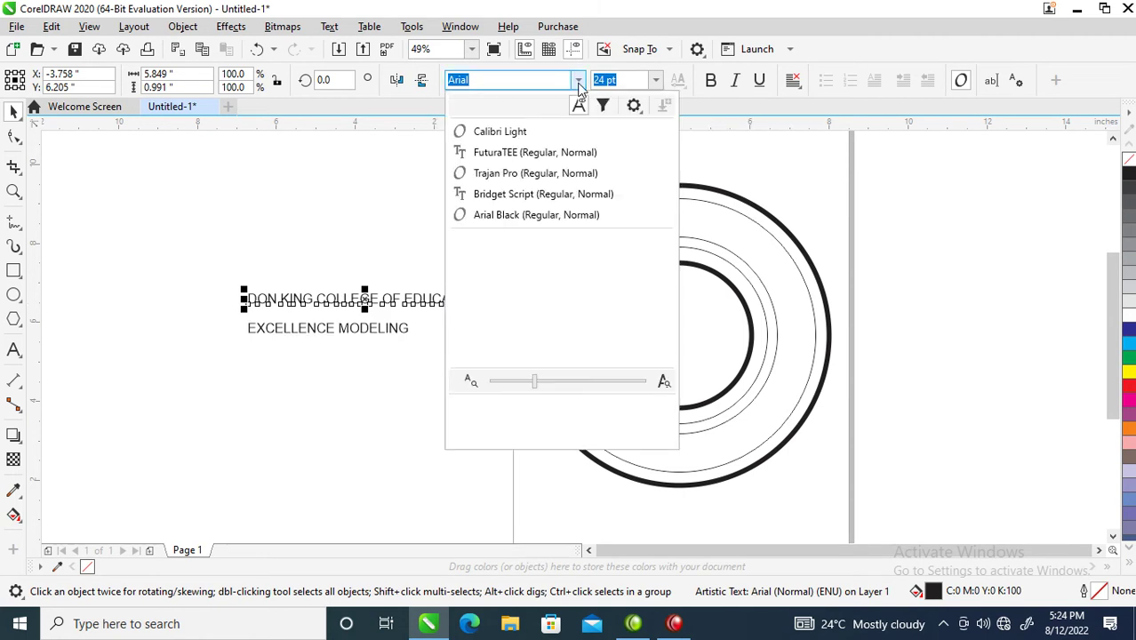
left_click(502, 154)
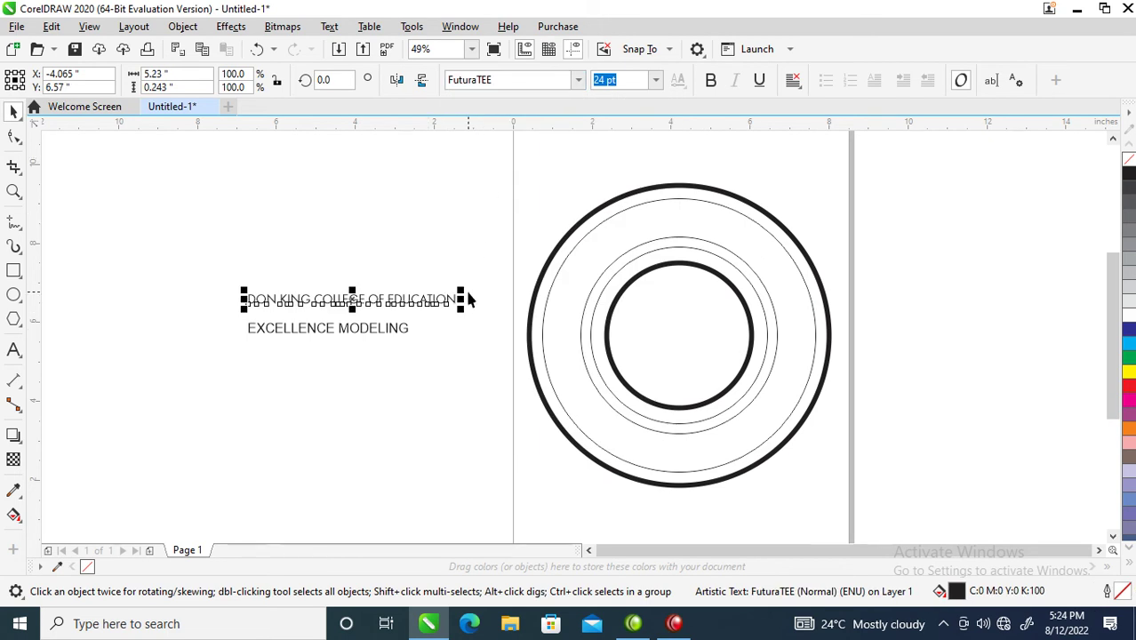
left_click_drag(468, 293, 569, 284)
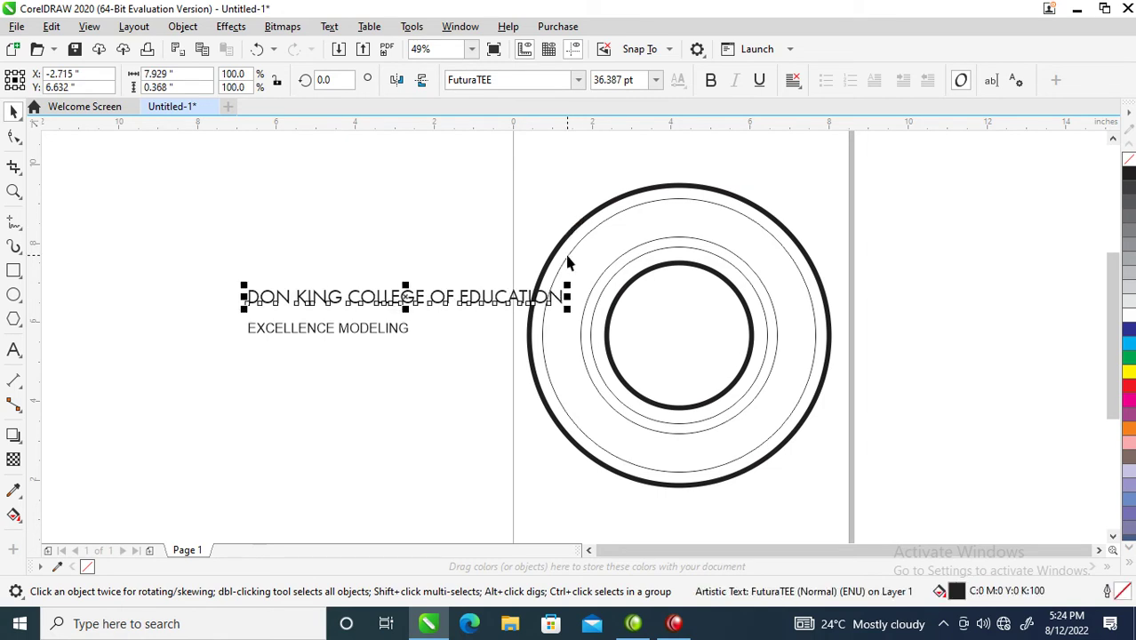
left_click(711, 80)
Step: Move the college name up, and split EDUCATION off as a separate line with the text enlarged to about 62 pt
left_click_drag(463, 289, 462, 172)
double_click(462, 171)
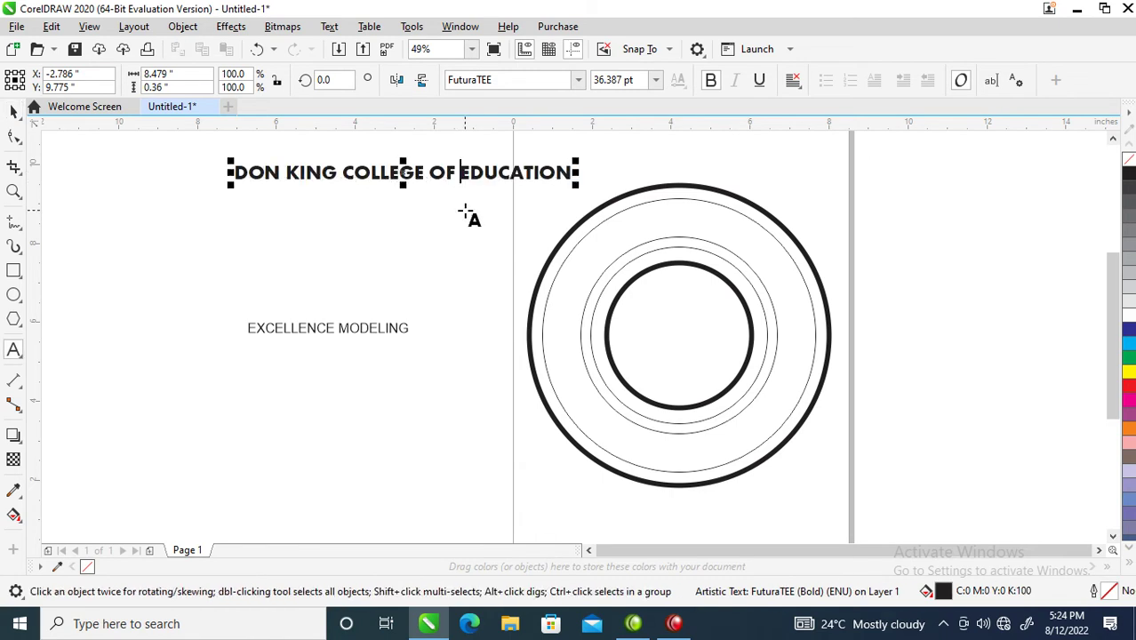
key("Return")
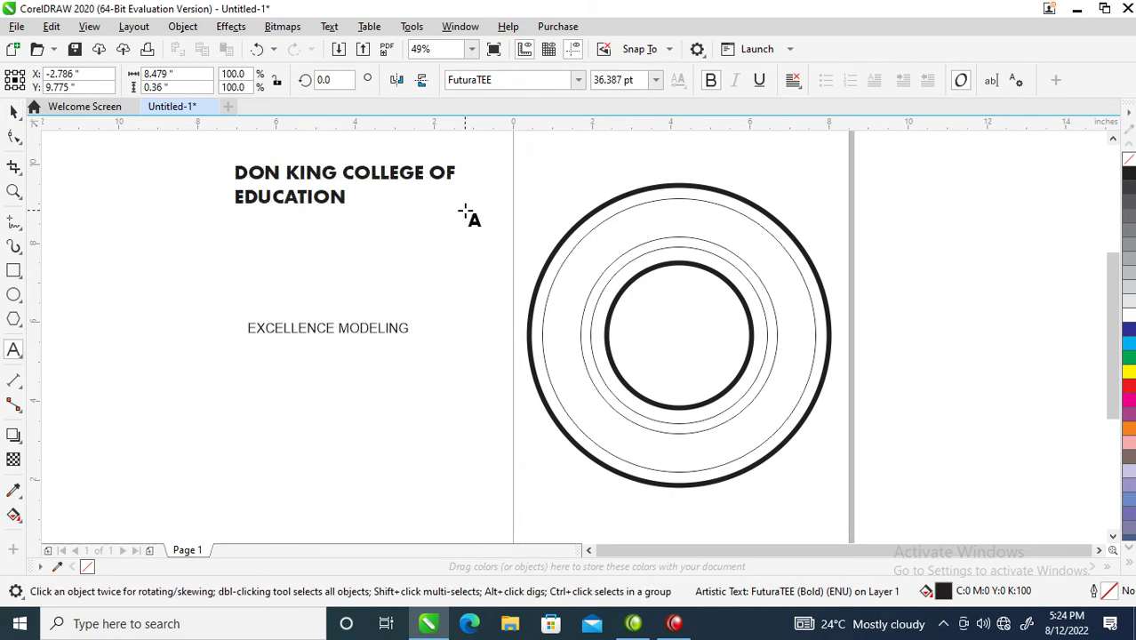
key("ctrl+space")
left_click_drag(459, 211, 616, 294)
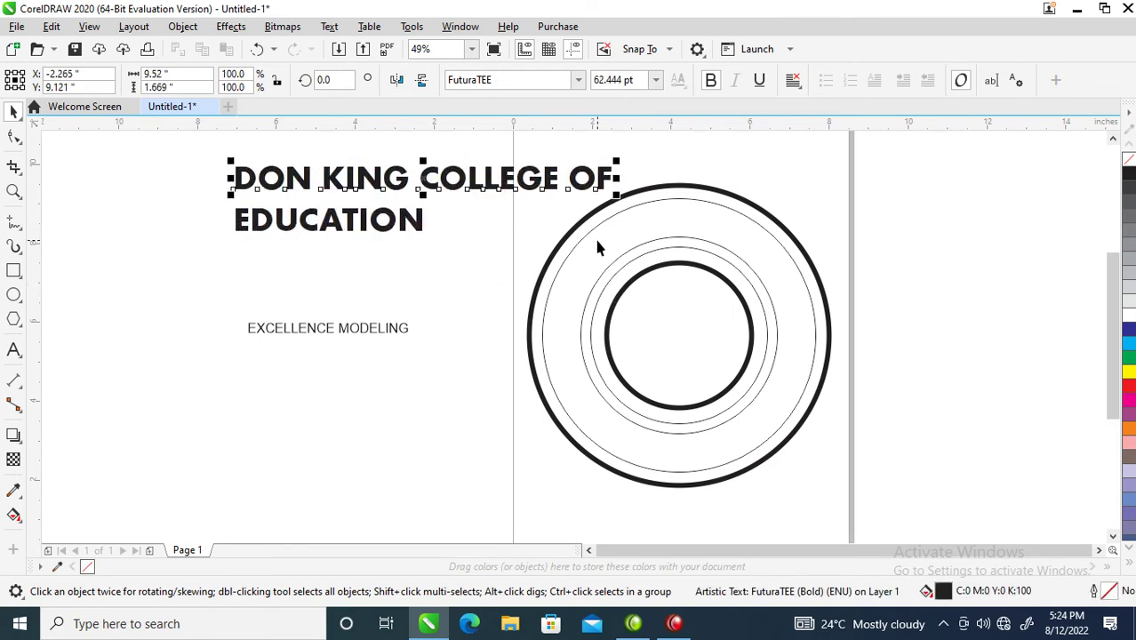
Step: Try fitting the "DON KING COLLEGE OF" line to the path of the 4.98-inch circle
left_click(671, 240, "shift")
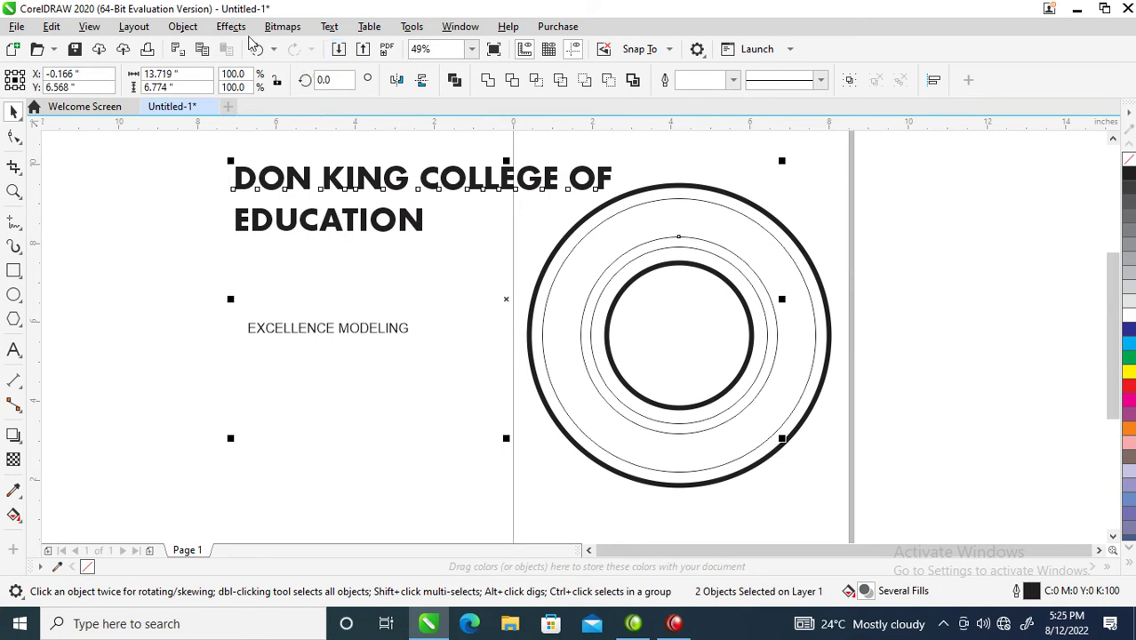
left_click(331, 28)
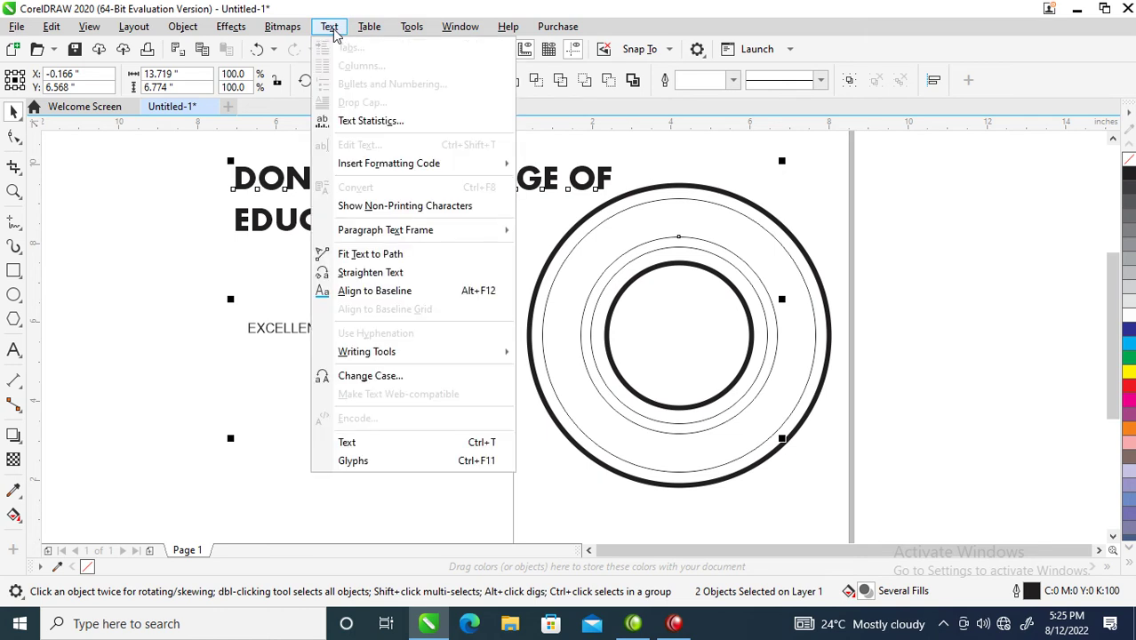
left_click(392, 257)
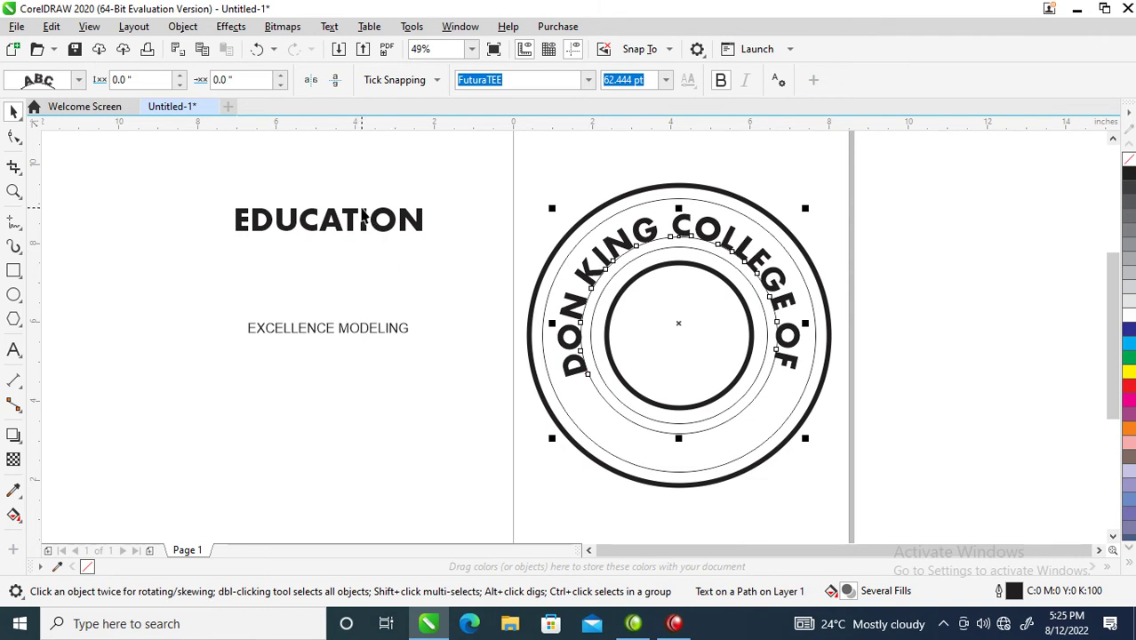
key("ctrl+z")
Step: Scale both lines of the college name down together to about 54.7 pt
left_click_drag(189, 147, 662, 262)
left_click_drag(616, 160, 562, 142)
key("Escape")
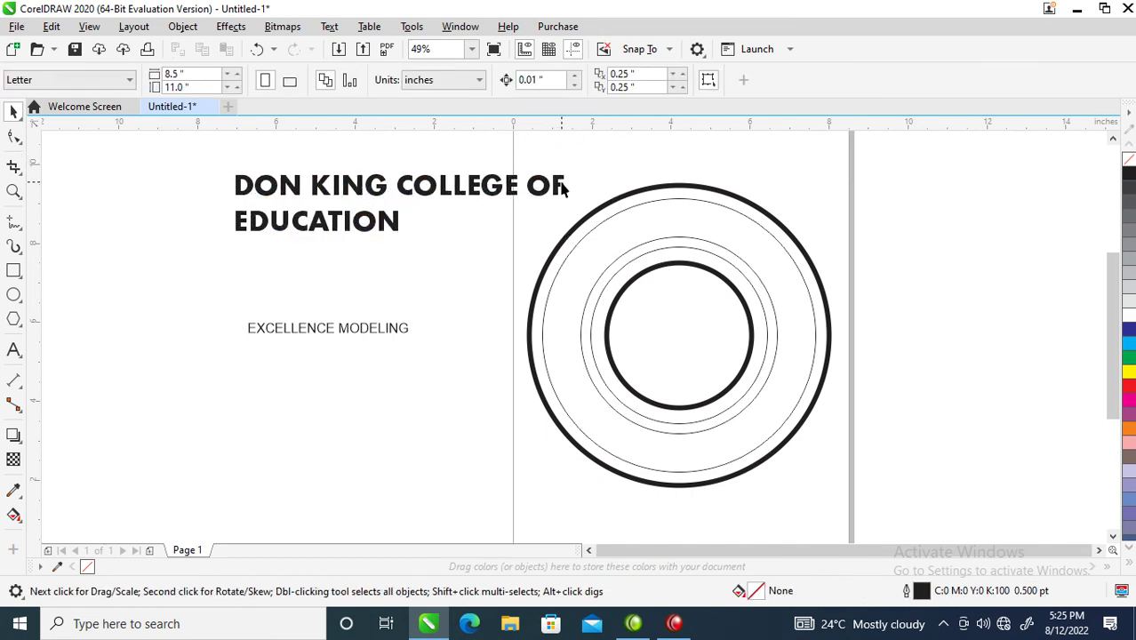
Step: Fit the "DON KING COLLEGE OF" line to the outer of the two thin inner circles and break the text apart from its path
left_click(559, 185)
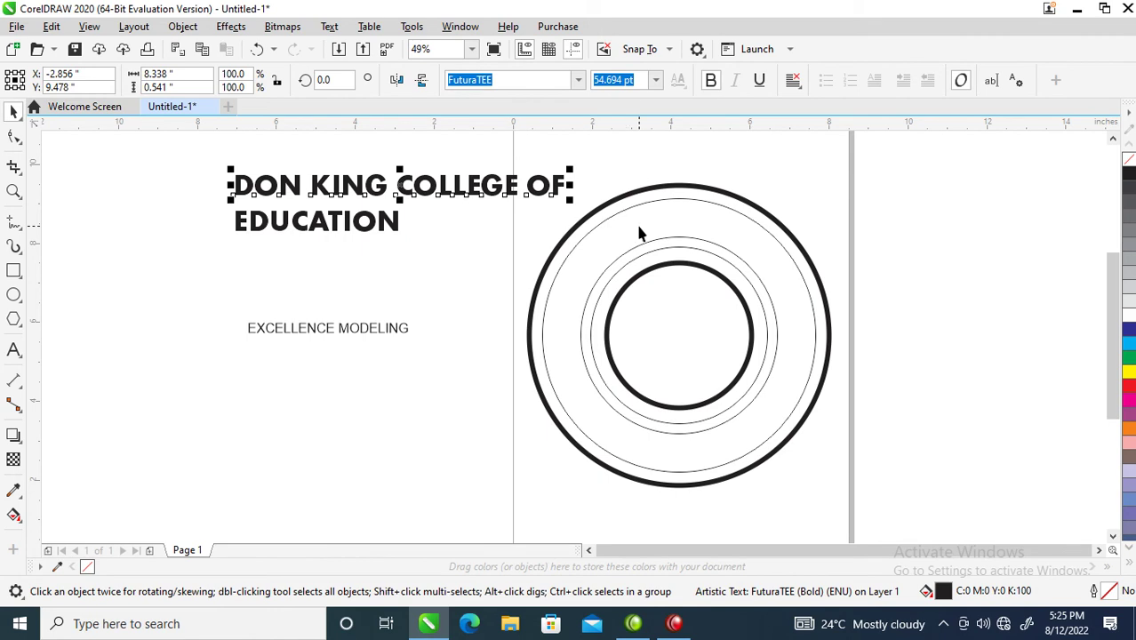
left_click(646, 244, "shift")
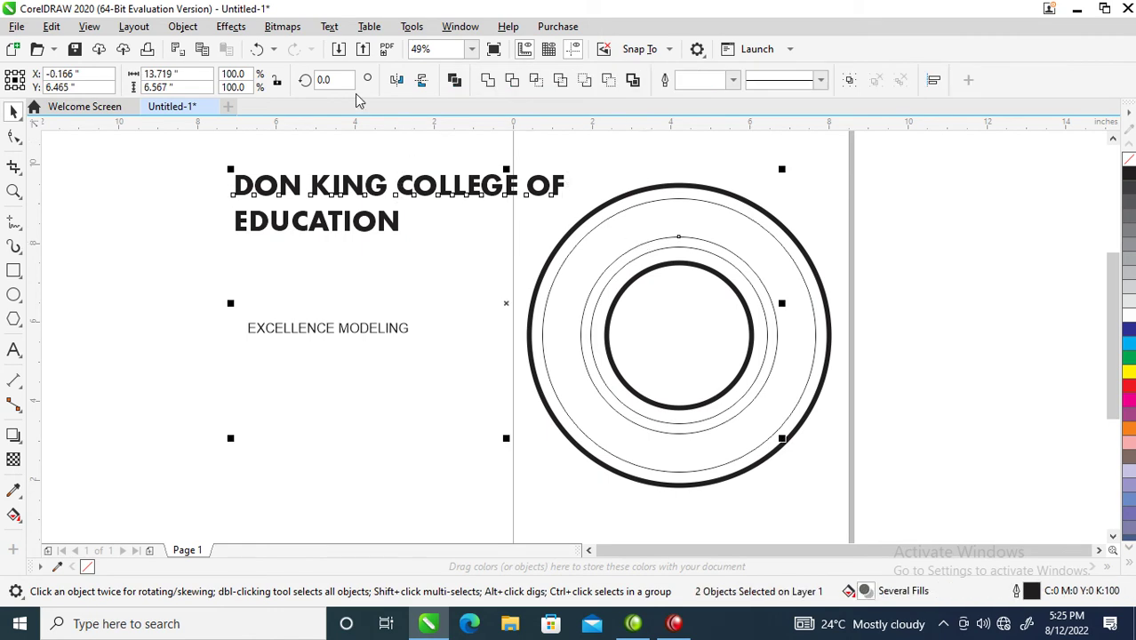
left_click(329, 26)
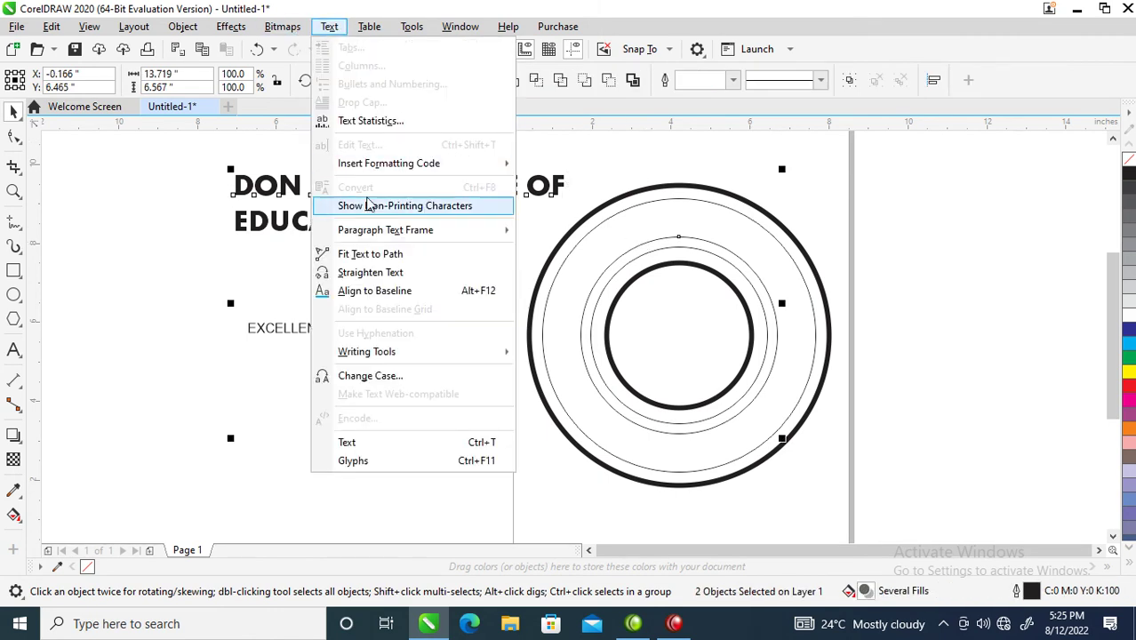
left_click(367, 254)
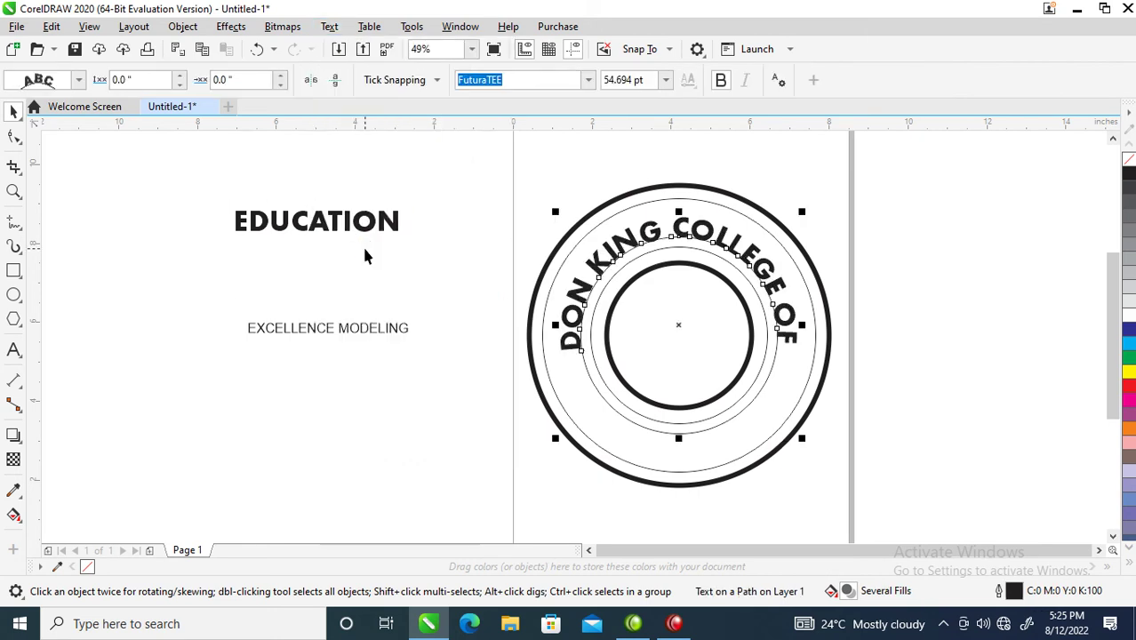
left_click(182, 27)
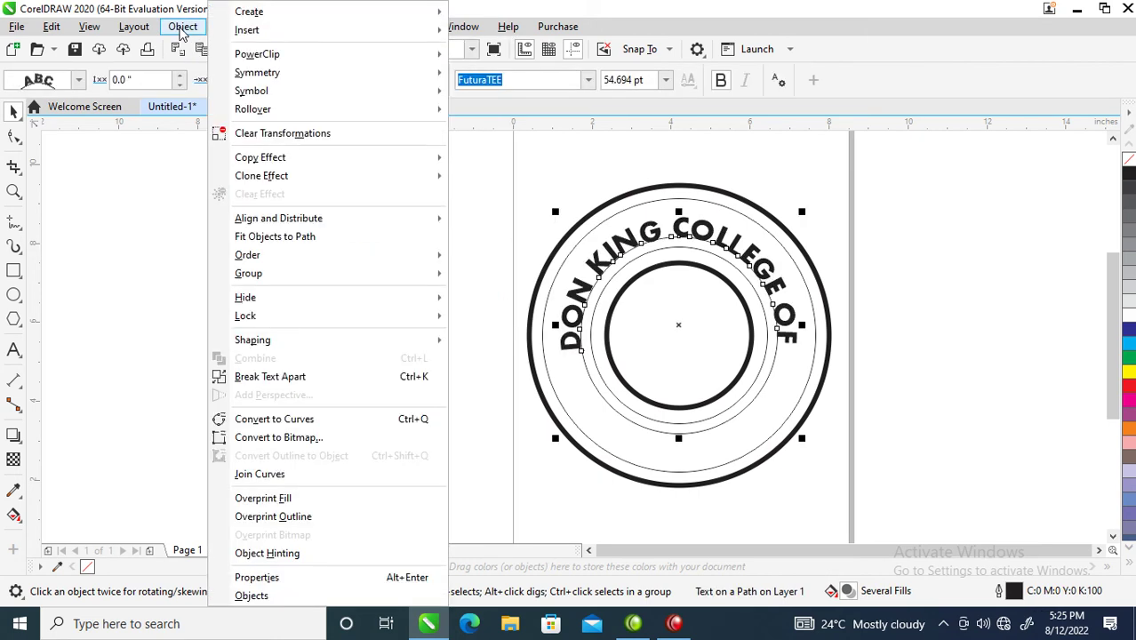
left_click(278, 380)
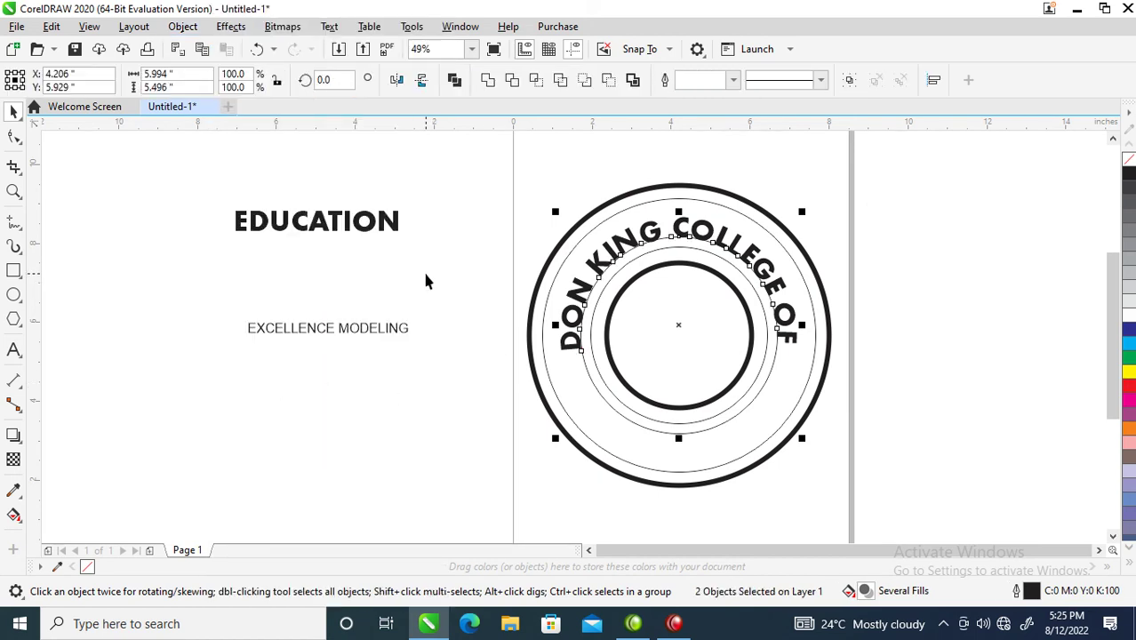
left_click(503, 175)
Step: Fit the EDUCATION line to the same thin inner circle that carries the first line of the college name
left_click(372, 226)
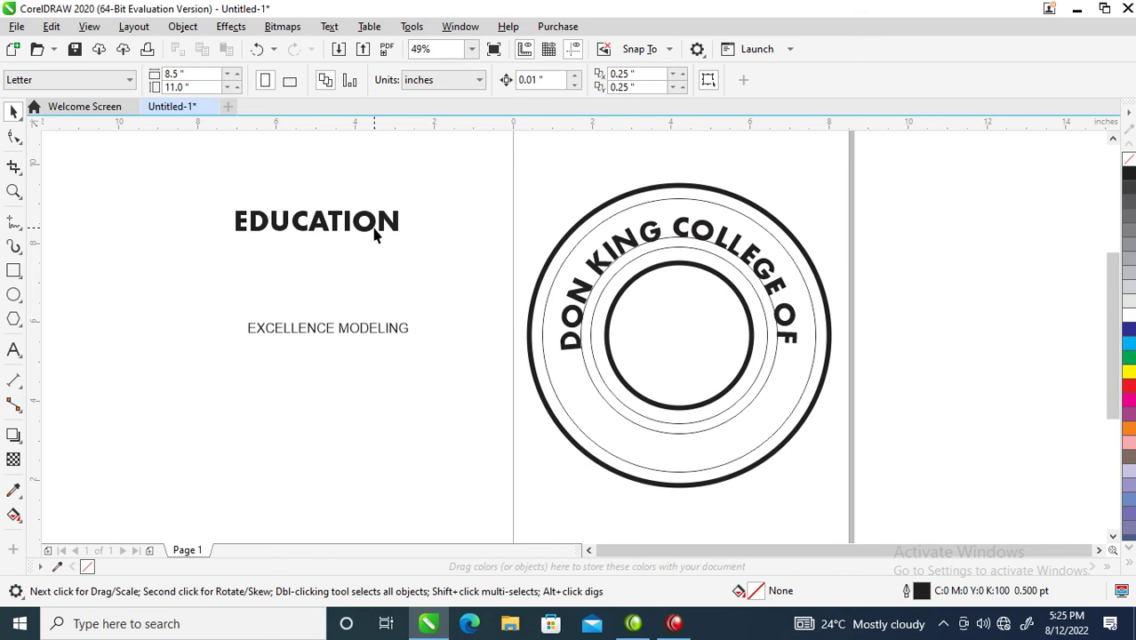
double_click(374, 224)
key("ctrl+space")
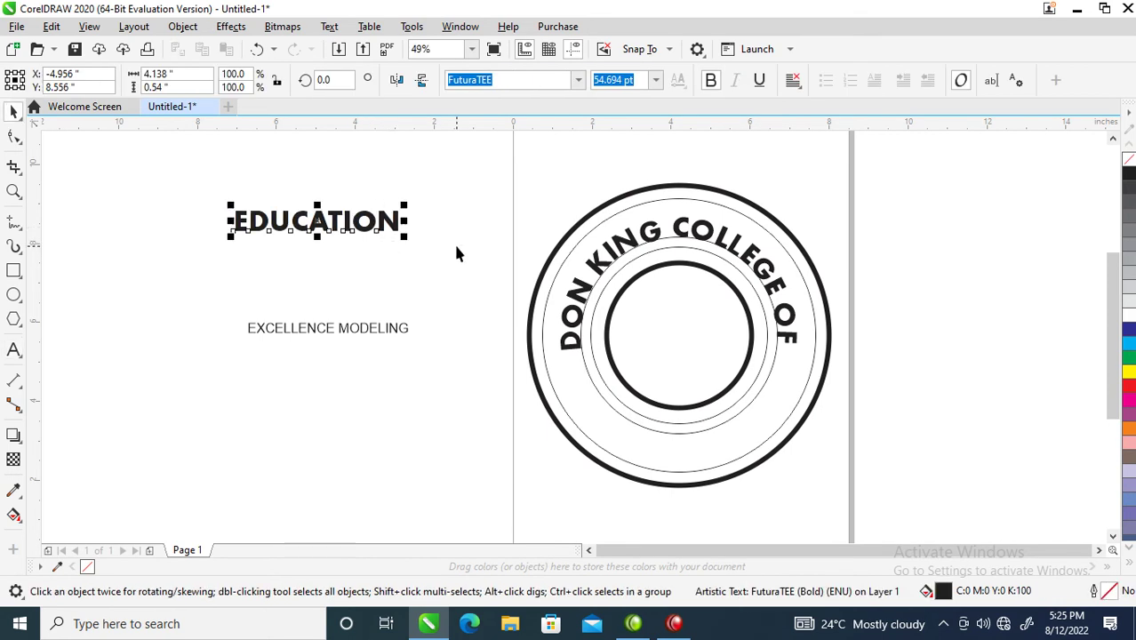
left_click(755, 404, "shift")
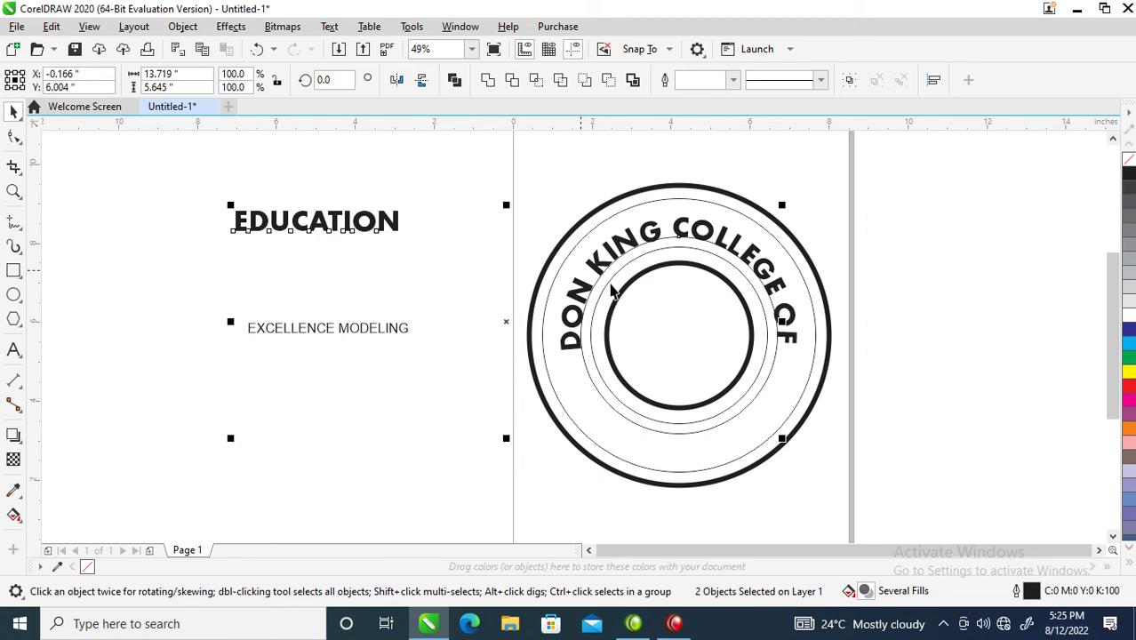
left_click(329, 26)
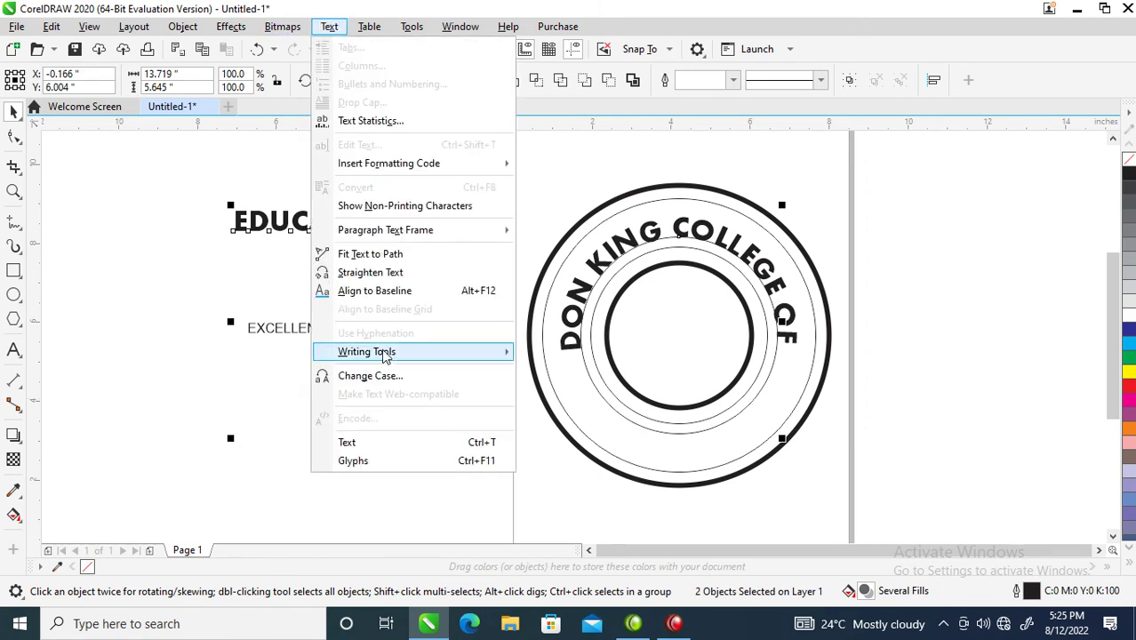
left_click(372, 255)
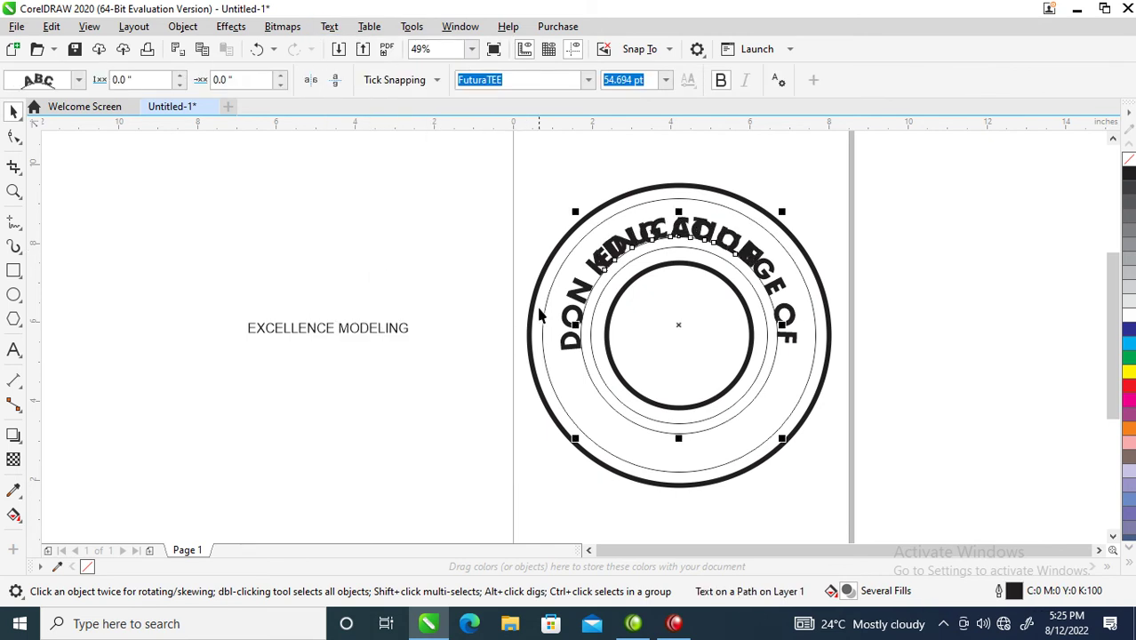
Step: Slide EDUCATION along its circular path to the underside of the ring and mirror it both vertically and horizontally so it reads upright
left_click_drag(611, 265, 757, 396)
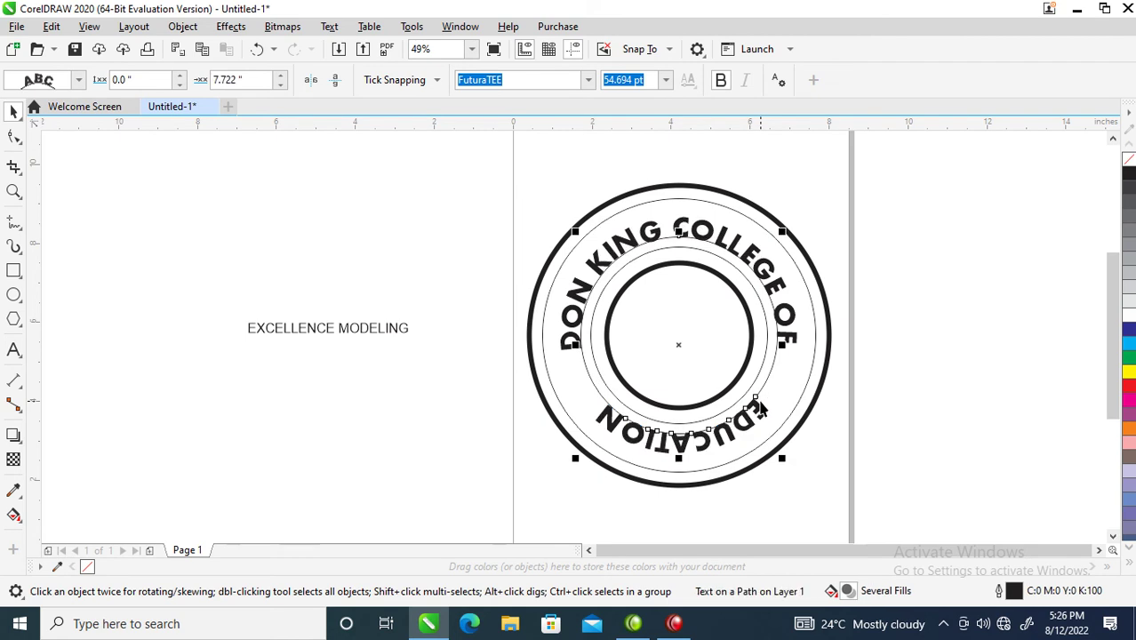
left_click(335, 81)
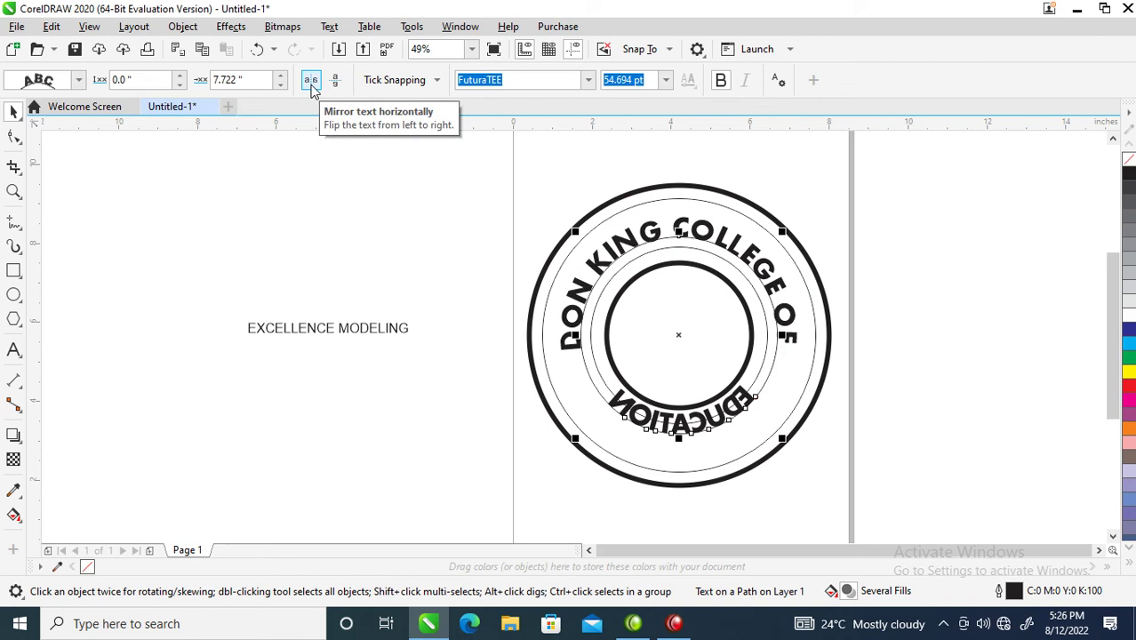
left_click(311, 83)
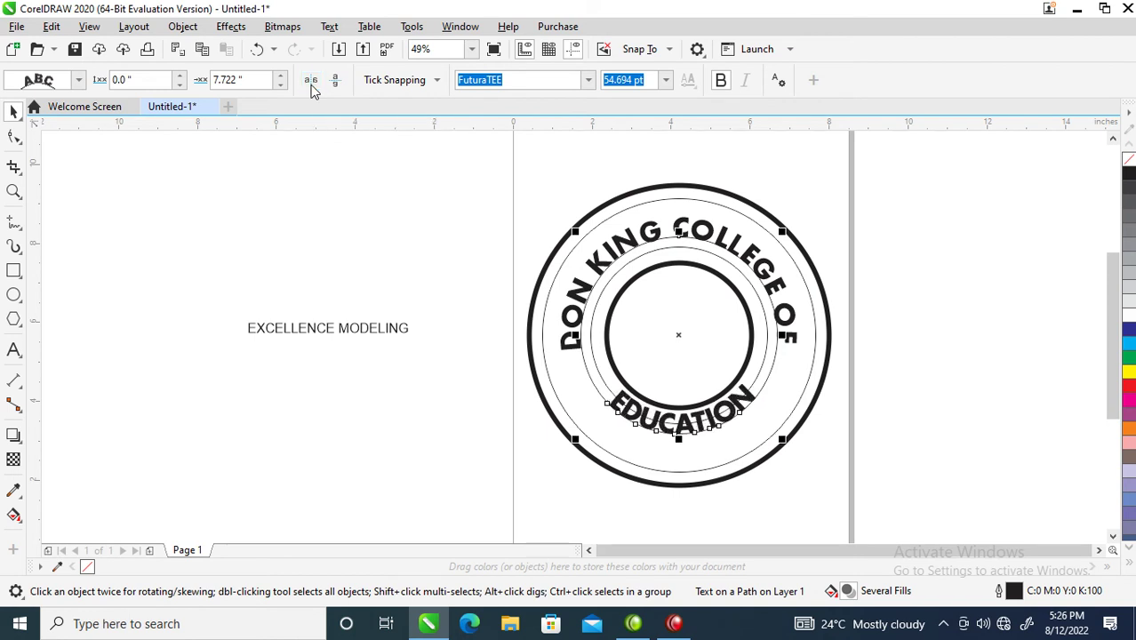
Step: Offset EDUCATION about 0.522 in from its path to sit within the wide lower ring, and break it apart from the circle
left_click_drag(608, 411, 610, 424)
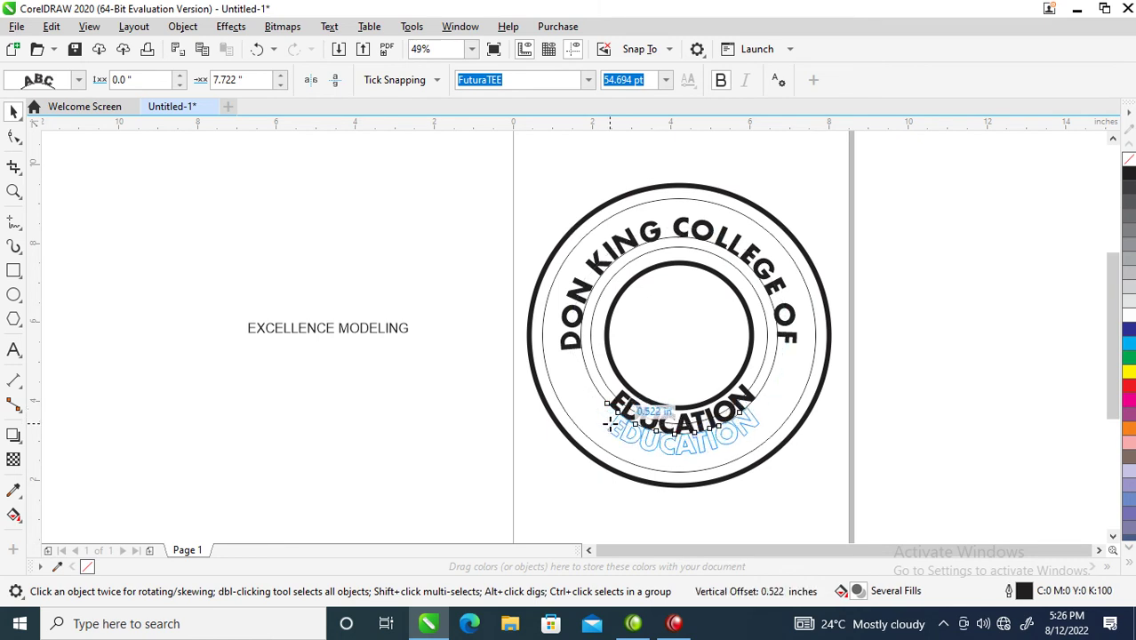
left_click_drag(610, 424, 610, 425)
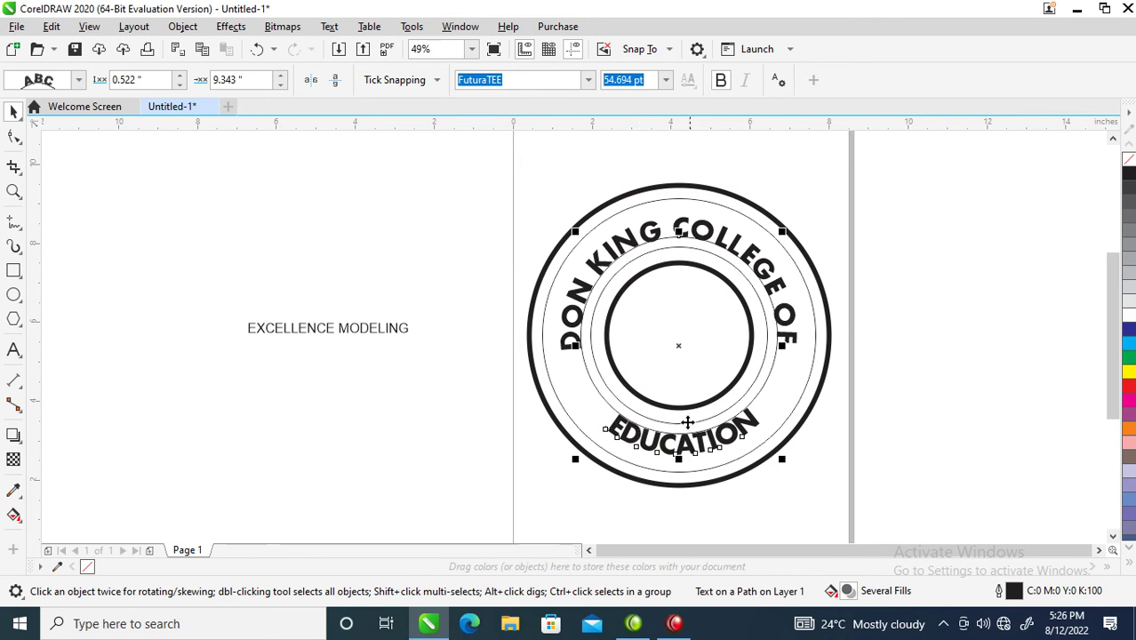
left_click(183, 26)
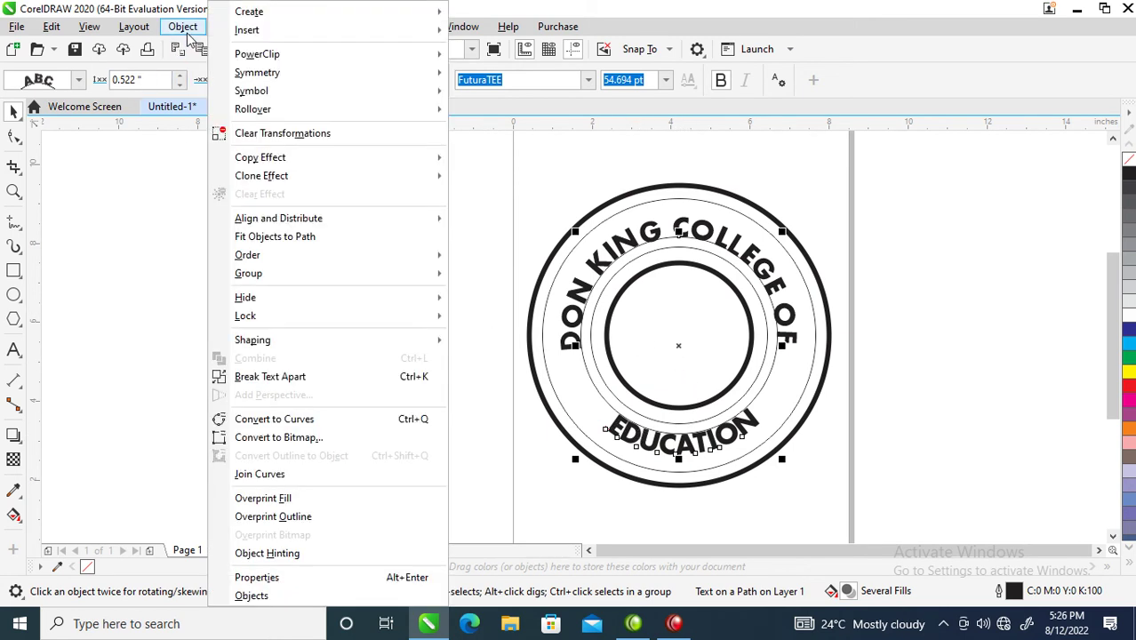
left_click(291, 377)
left_click(566, 400)
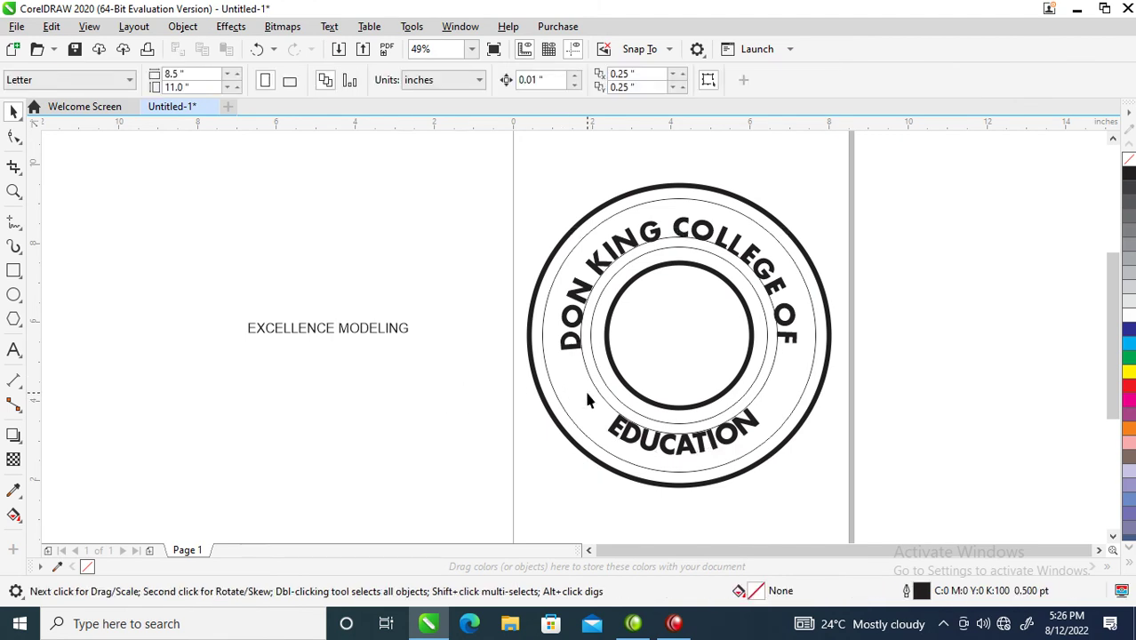
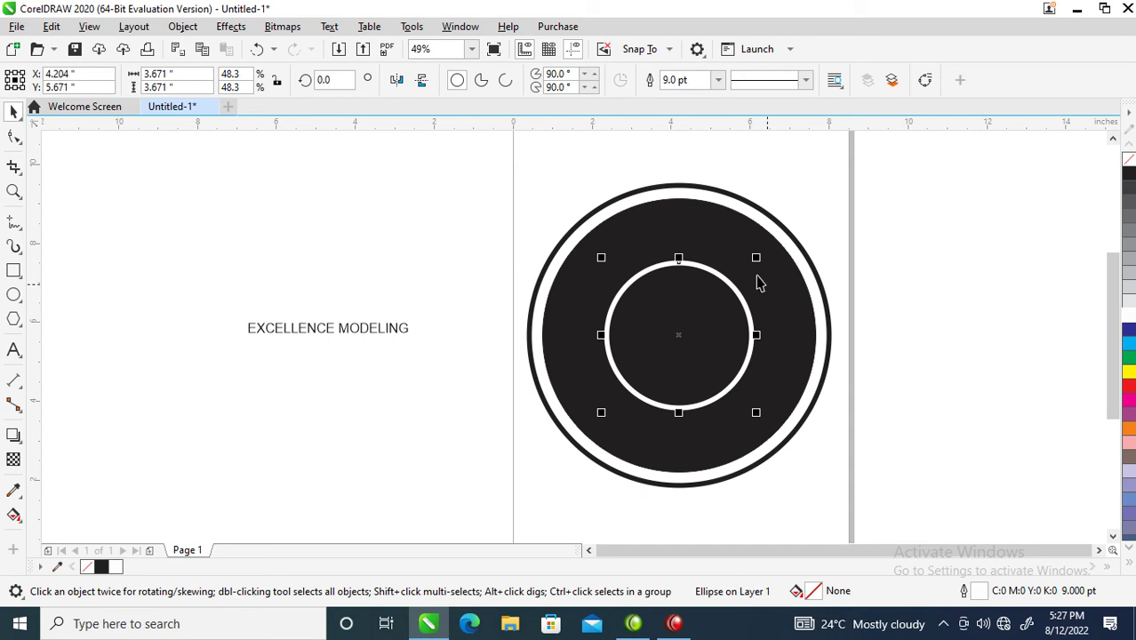
Step: Fill the 4.473-inch circle with white and give the innermost 3.671-inch circle a black outline
left_click(717, 257)
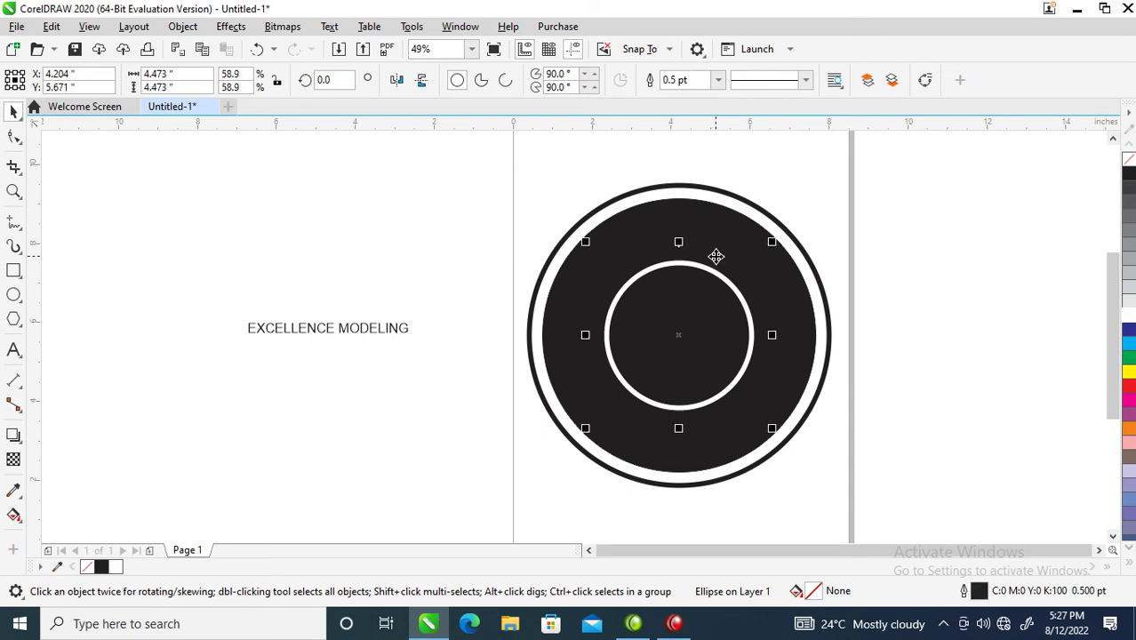
left_click(1127, 318)
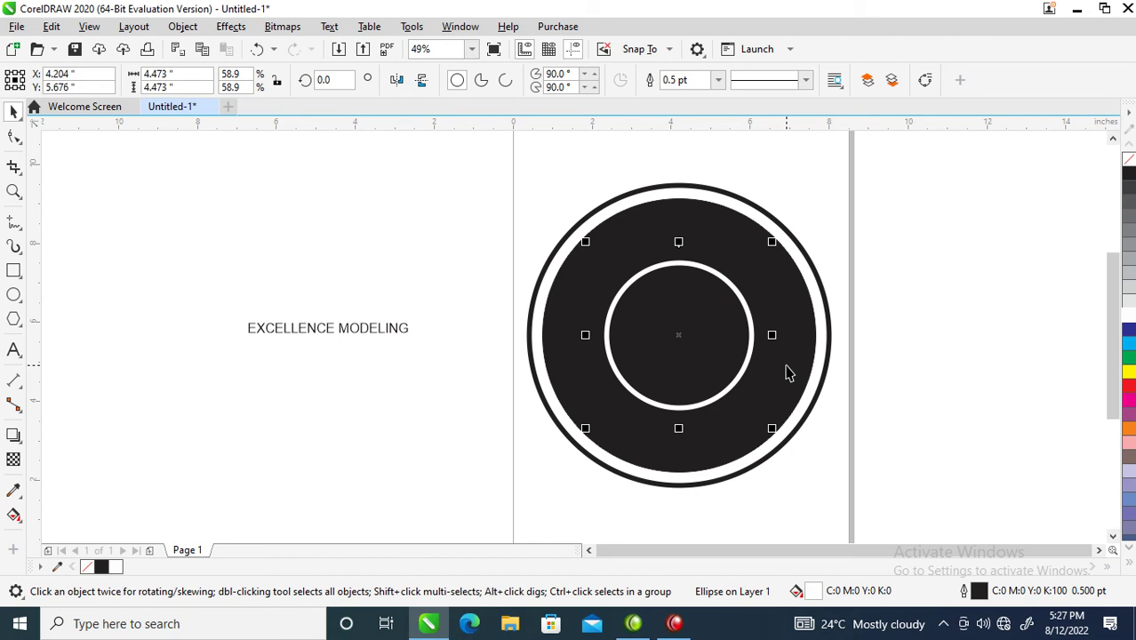
key("ctrl+z")
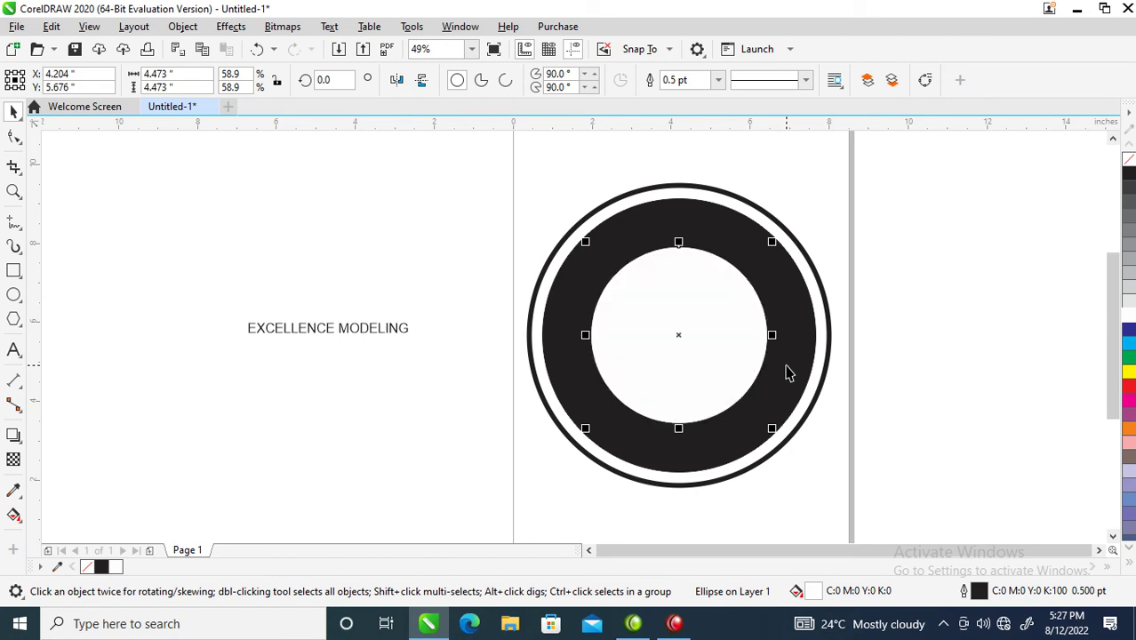
left_click(683, 280)
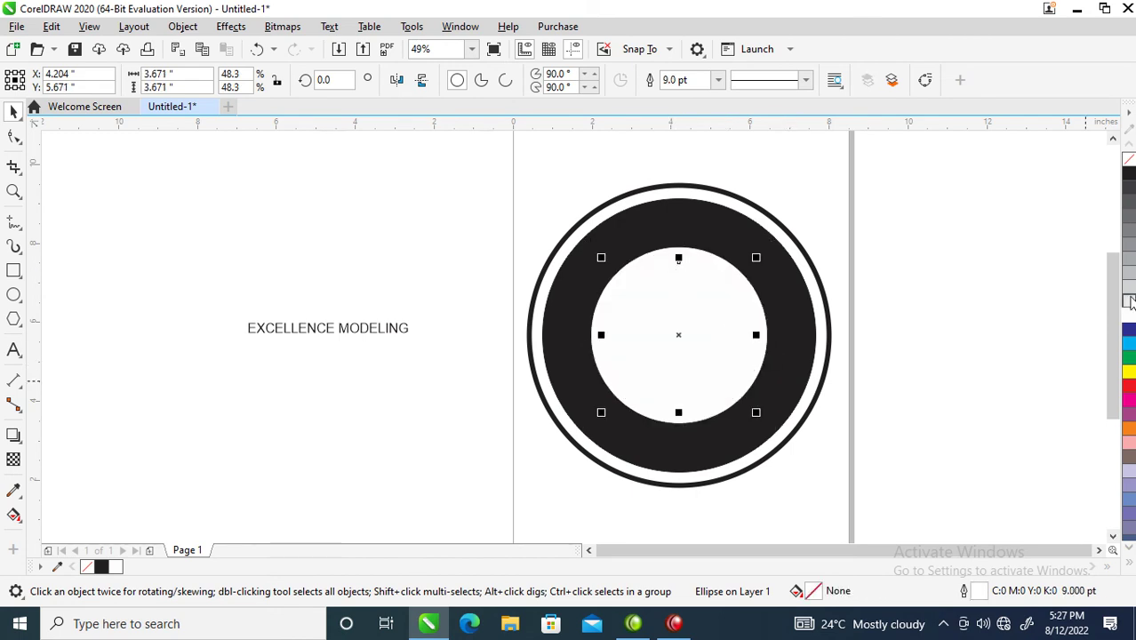
right_click(1129, 178)
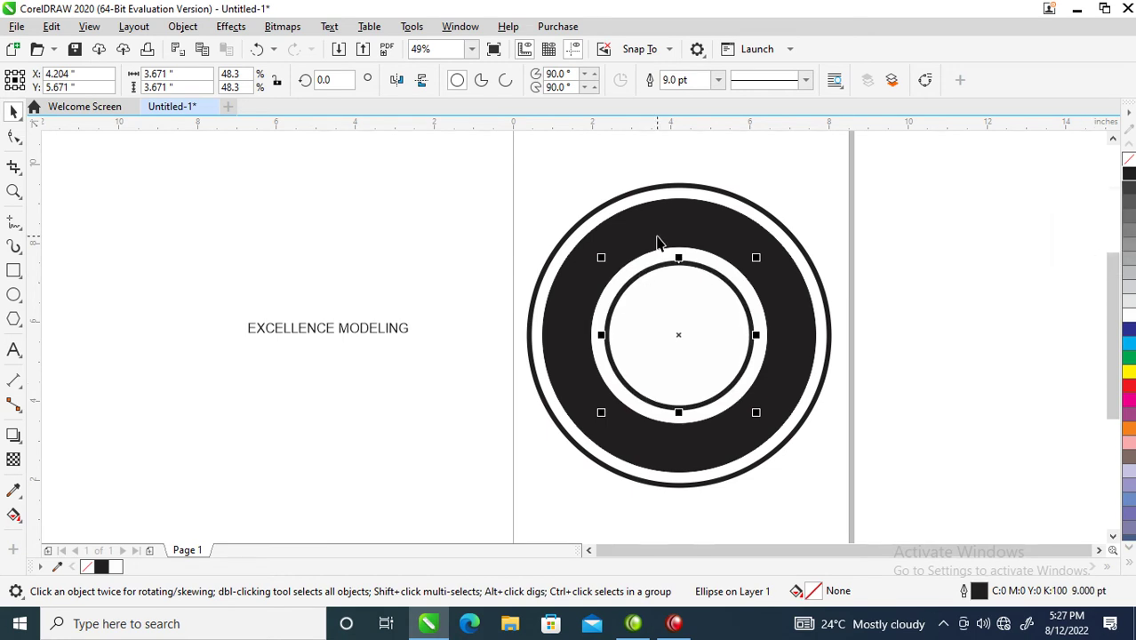
left_click(696, 224)
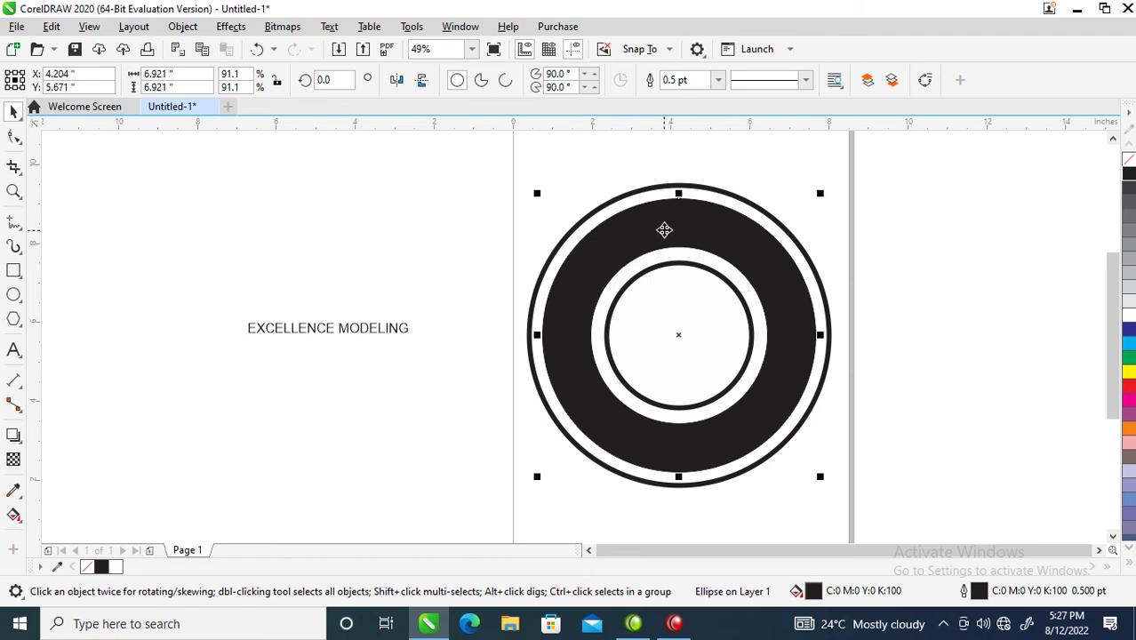
left_click(664, 227)
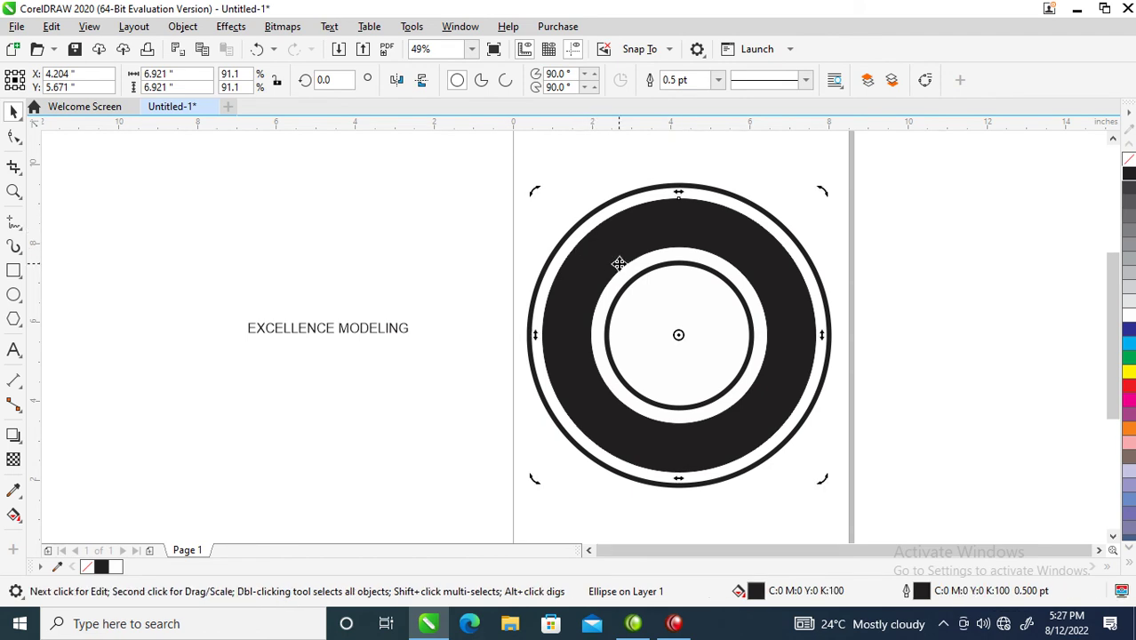
left_click(665, 233)
left_click(655, 241)
left_click(635, 241)
left_click(594, 252)
left_click(592, 270)
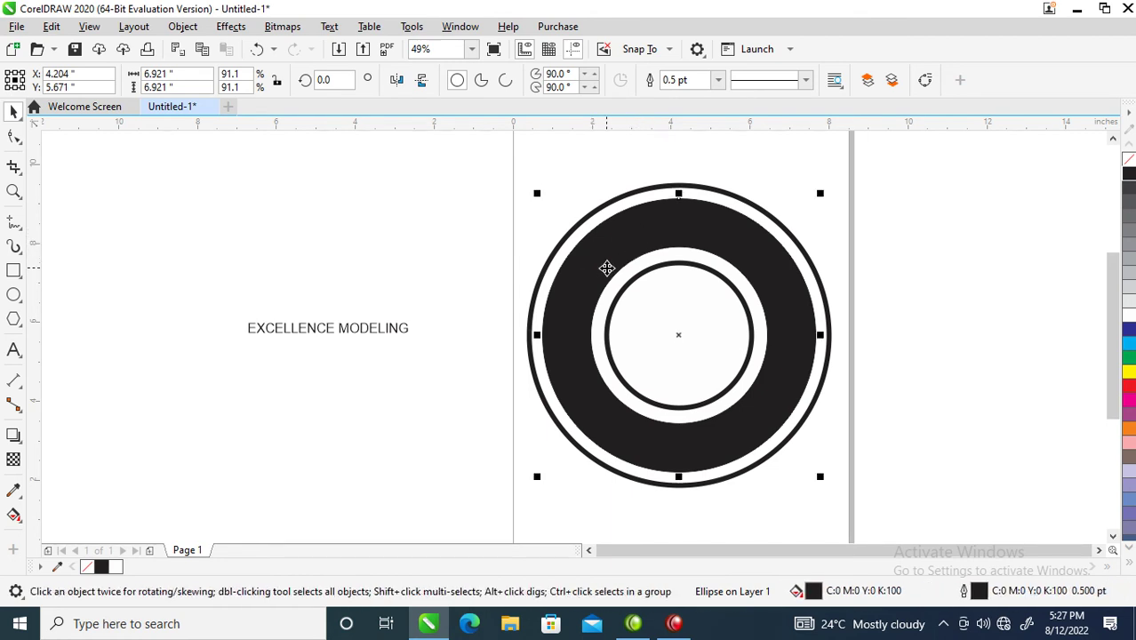
left_click(629, 255)
left_click(663, 235)
left_click(718, 240)
Step: Select the curved "DON KING COLLEGE OF" and "EDUCATION" texts on the black ring and fill them with white
left_click_drag(928, 220, 622, 311)
left_click_drag(978, 190, 436, 417)
left_click(1129, 315)
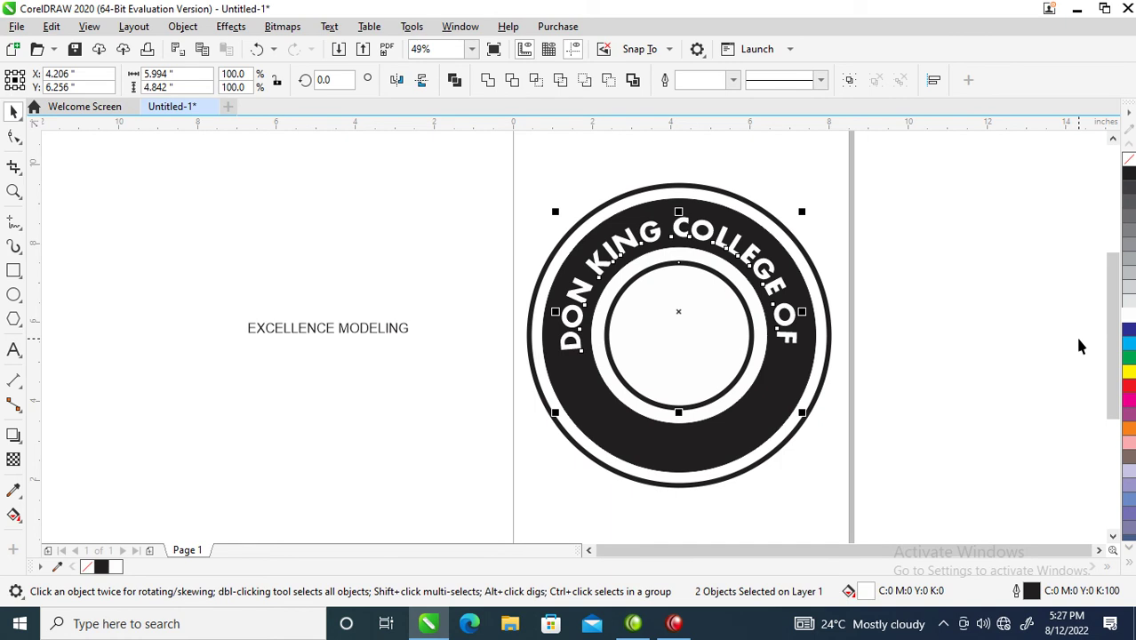
left_click_drag(916, 309, 511, 497)
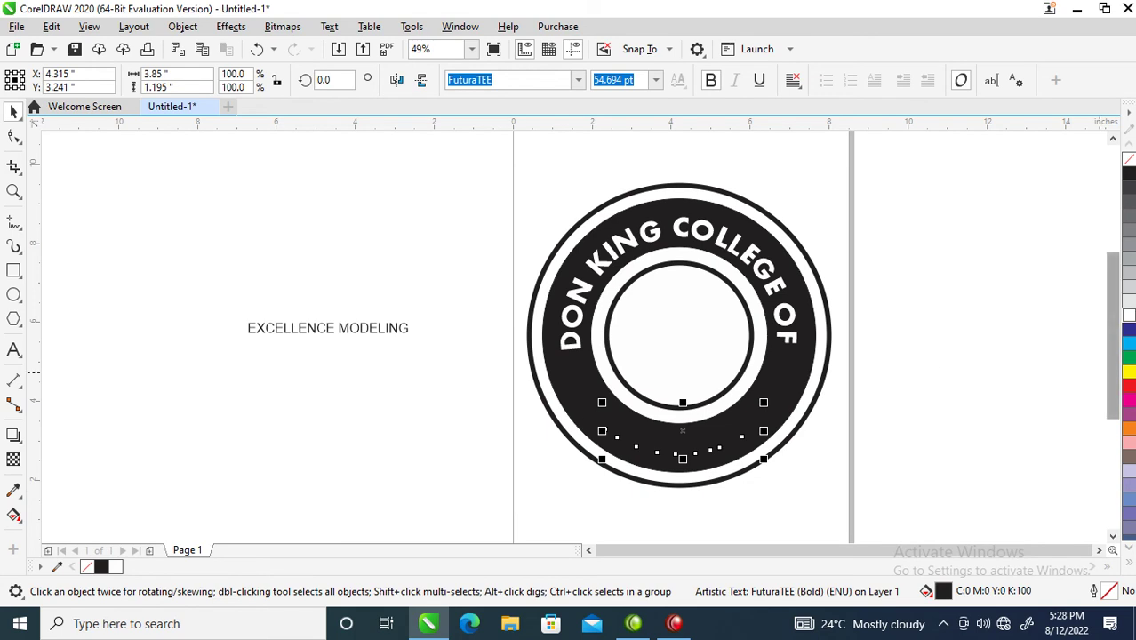
left_click(1129, 316)
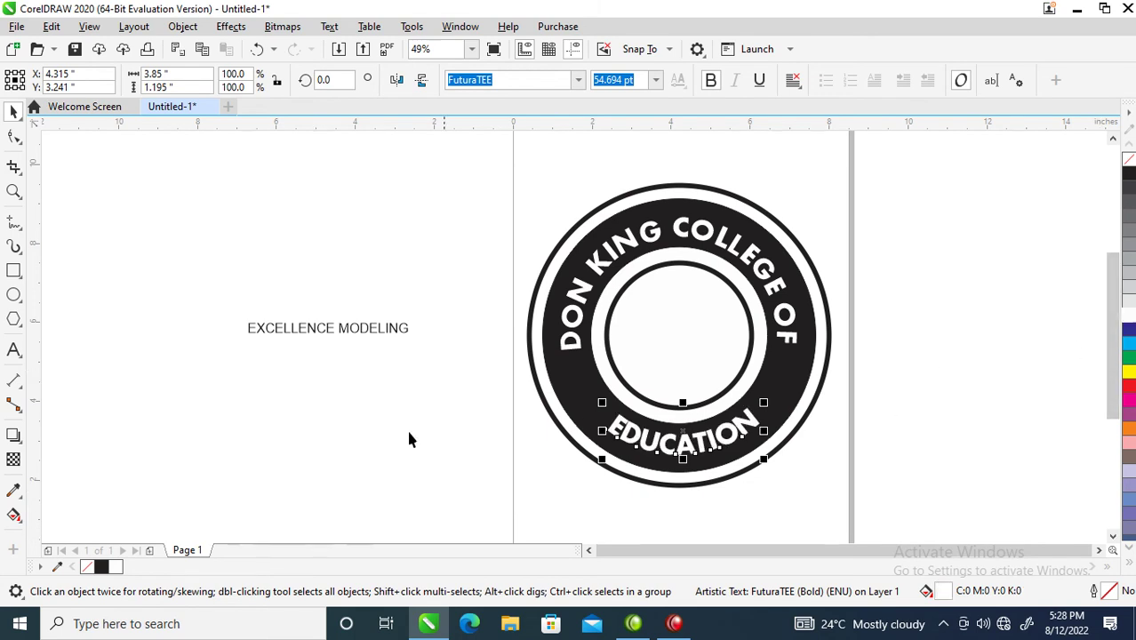
Step: Draw a five-sided polygon about 1.16 by 1.10 in beside the logo and pull its edge nodes inward to form a star
key("z")
left_click_drag(434, 231, 938, 514)
left_click(14, 320)
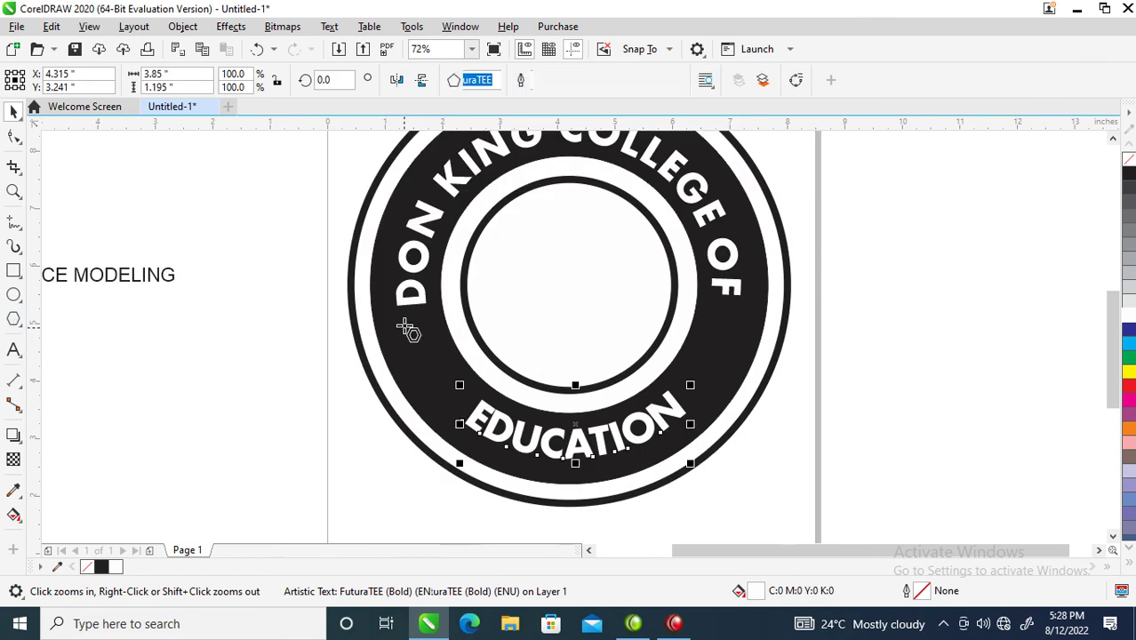
left_click_drag(180, 329, 258, 402)
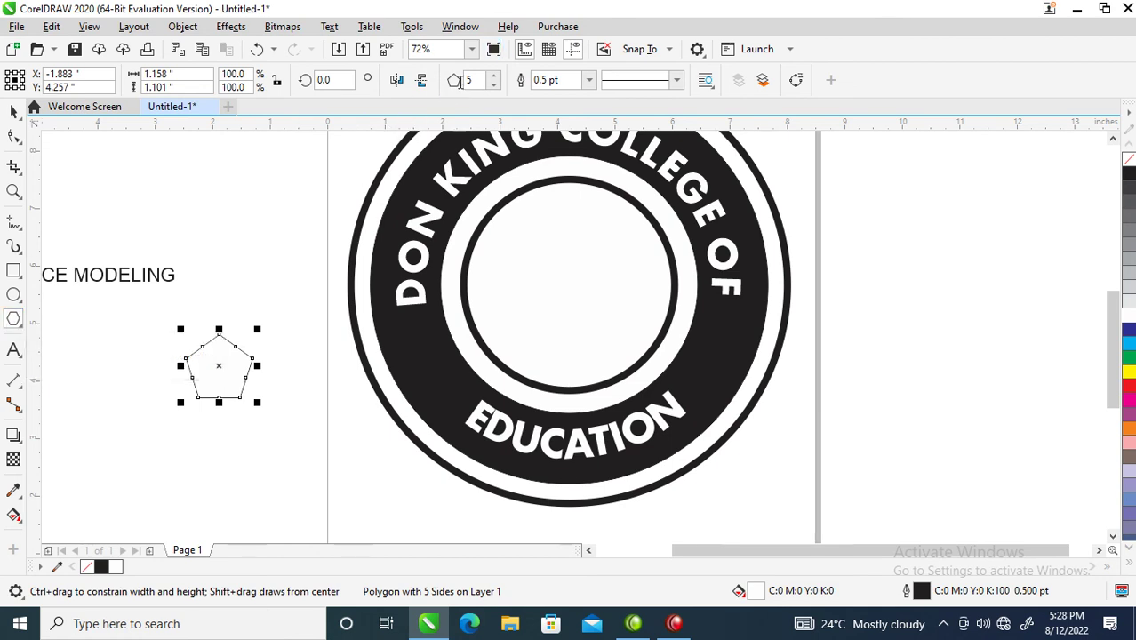
left_click(13, 136)
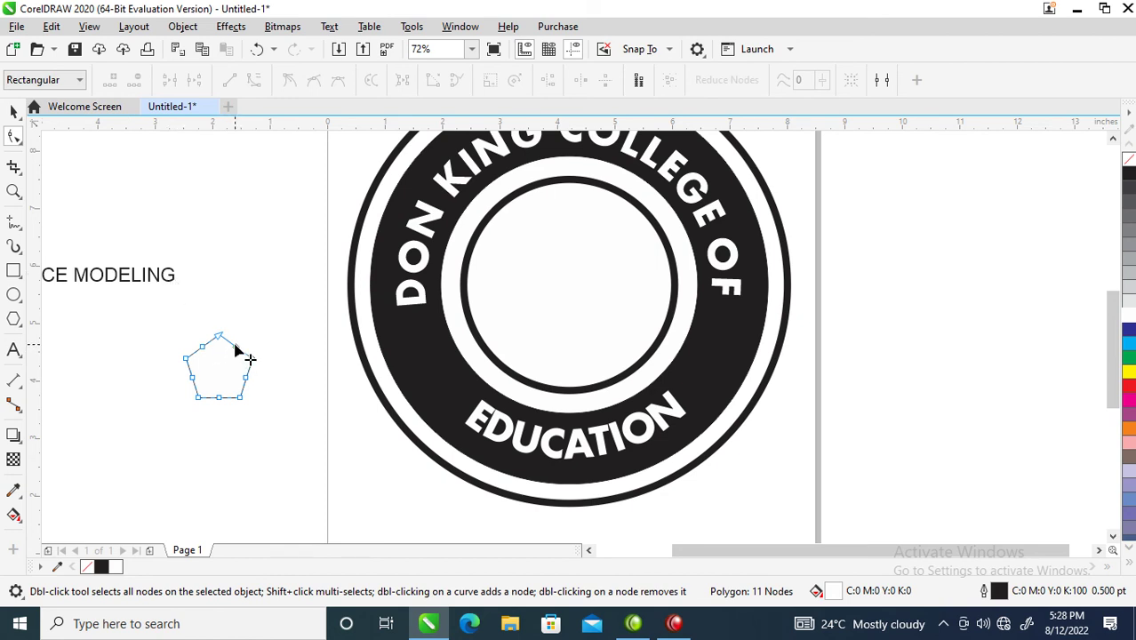
left_click_drag(236, 352, 227, 360)
key("space")
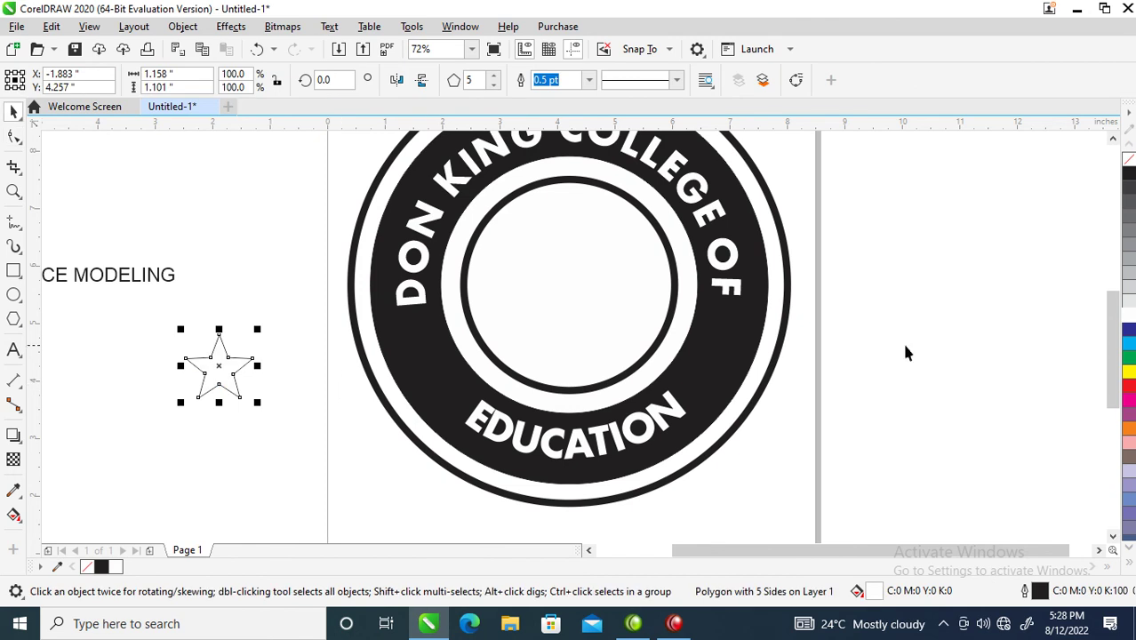
Step: Remove the star's outline and place it, scaled down to about 0.46 in wide, on the black ring just below the D of DON
right_click(1130, 161)
left_click_drag(227, 365, 423, 341)
left_click_drag(453, 304, 455, 321)
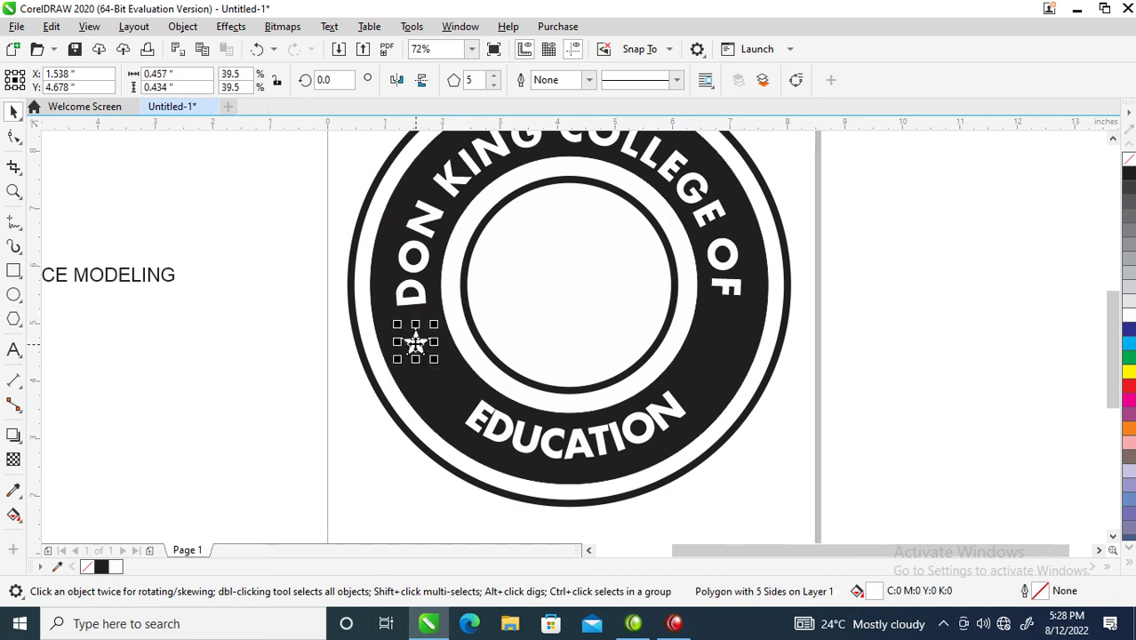
Step: Place a copy of the star on the opposite side of the black ring, below the F of OF
left_click_drag(425, 357, 713, 361)
scroll(378, 284, "down", 3)
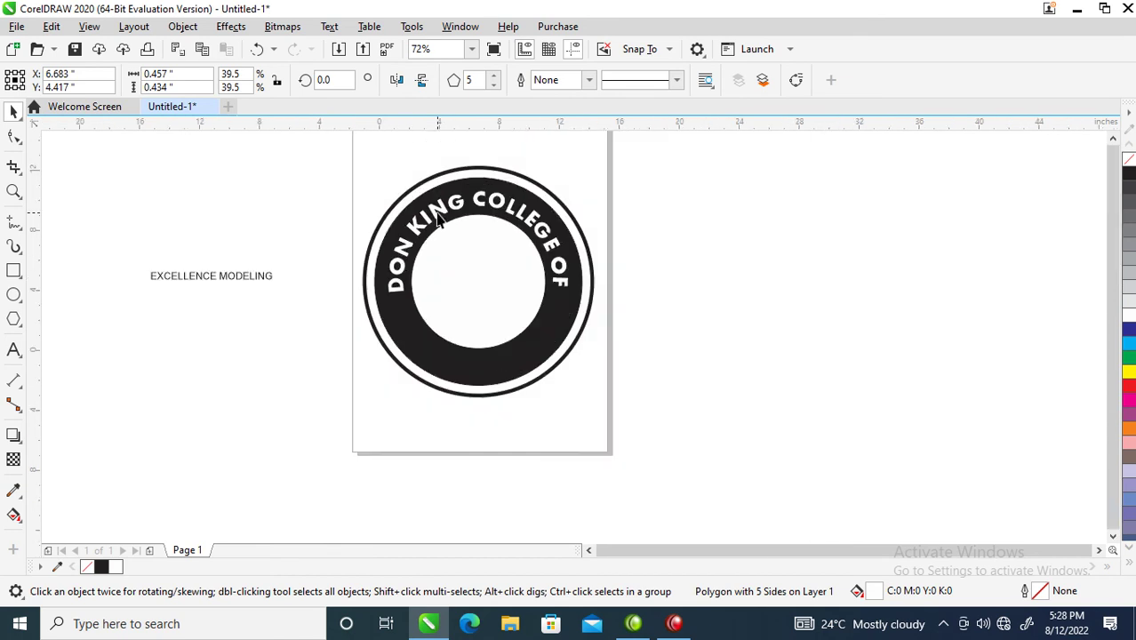
key("z")
left_click_drag(228, 205, 620, 355)
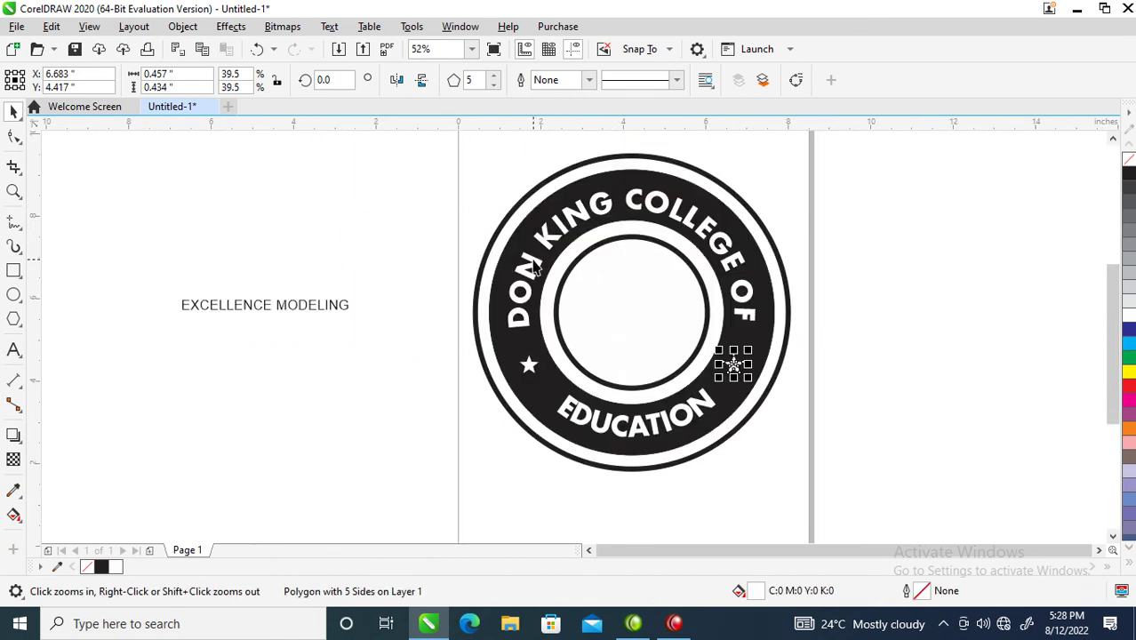
Step: Draw a horizontal rectangle about 2.12 by 0.32 in inside the innermost circle and fill it with black
left_click_drag(507, 216, 824, 380)
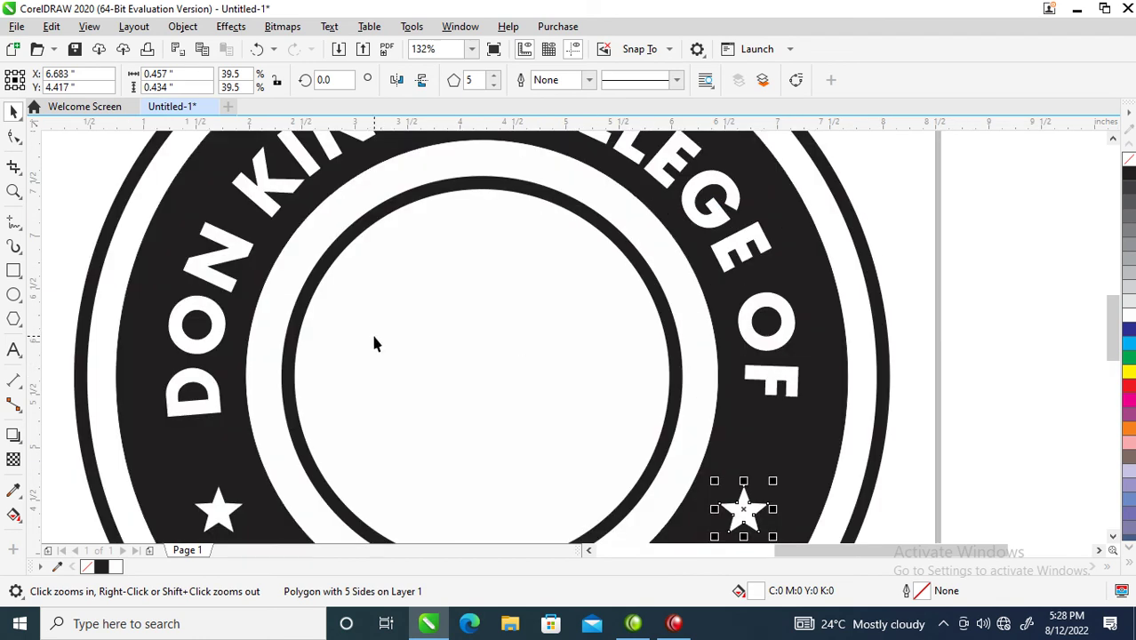
left_click(14, 271)
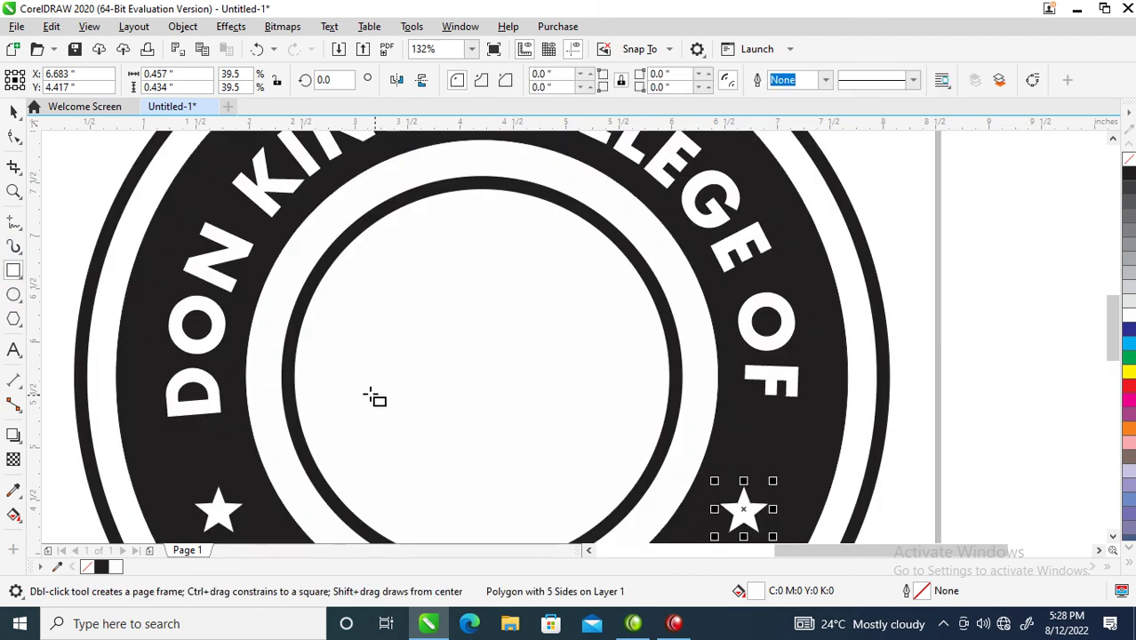
left_click_drag(386, 391, 614, 430)
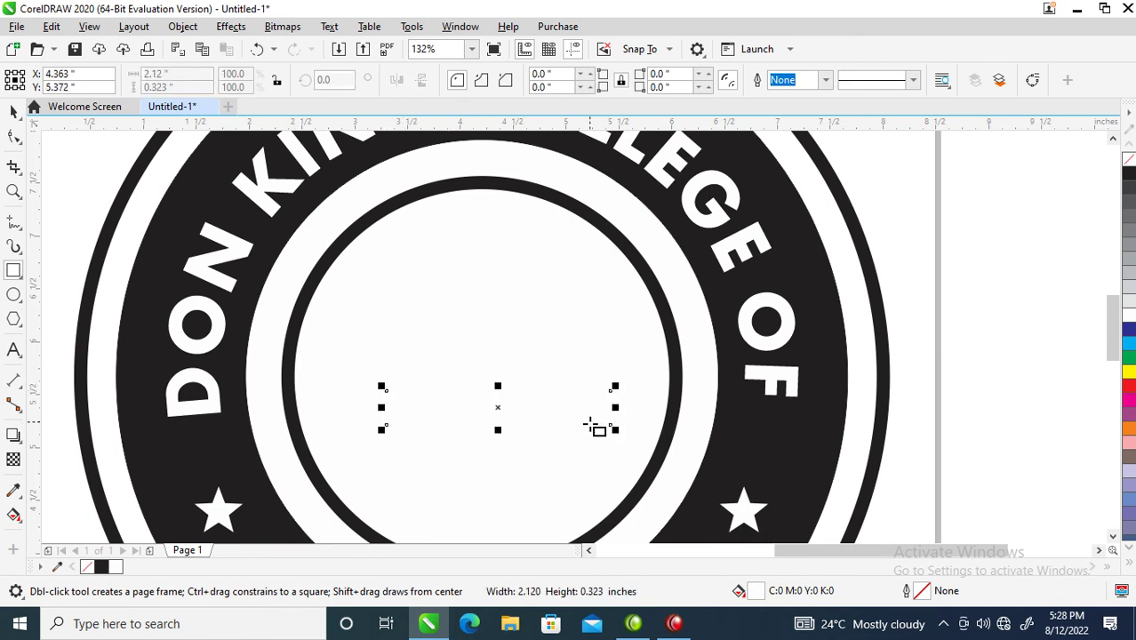
left_click(1131, 183)
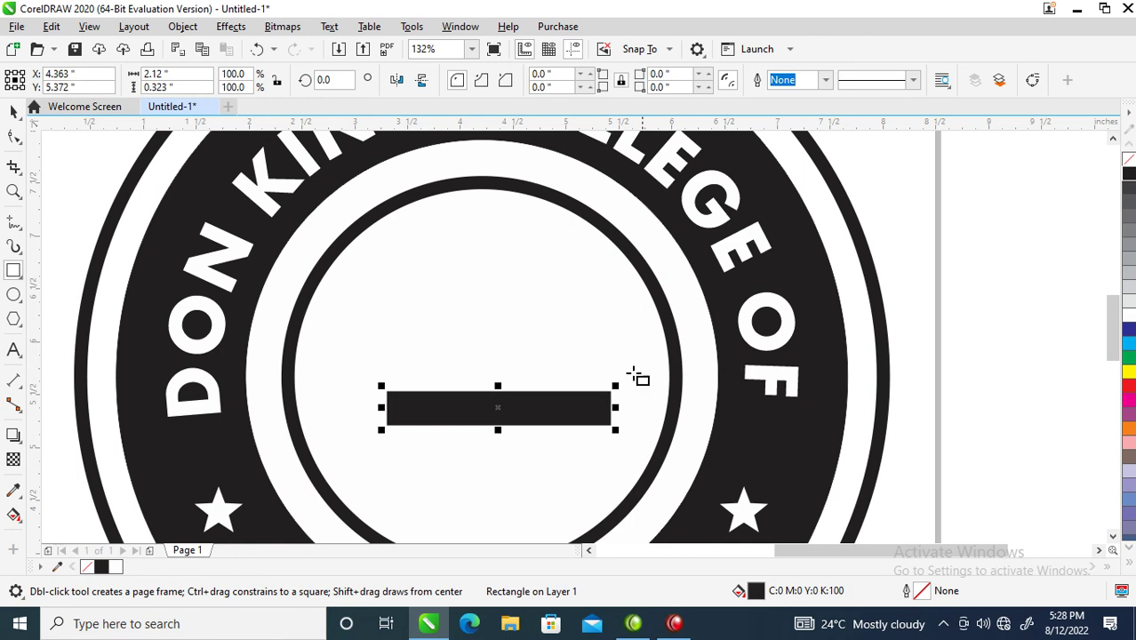
Step: Add a mirrored copy of the black bar above it, shorten it to about 1.13 in wide and leave a narrow gap between them
key("space")
left_click_drag(498, 433, 500, 350)
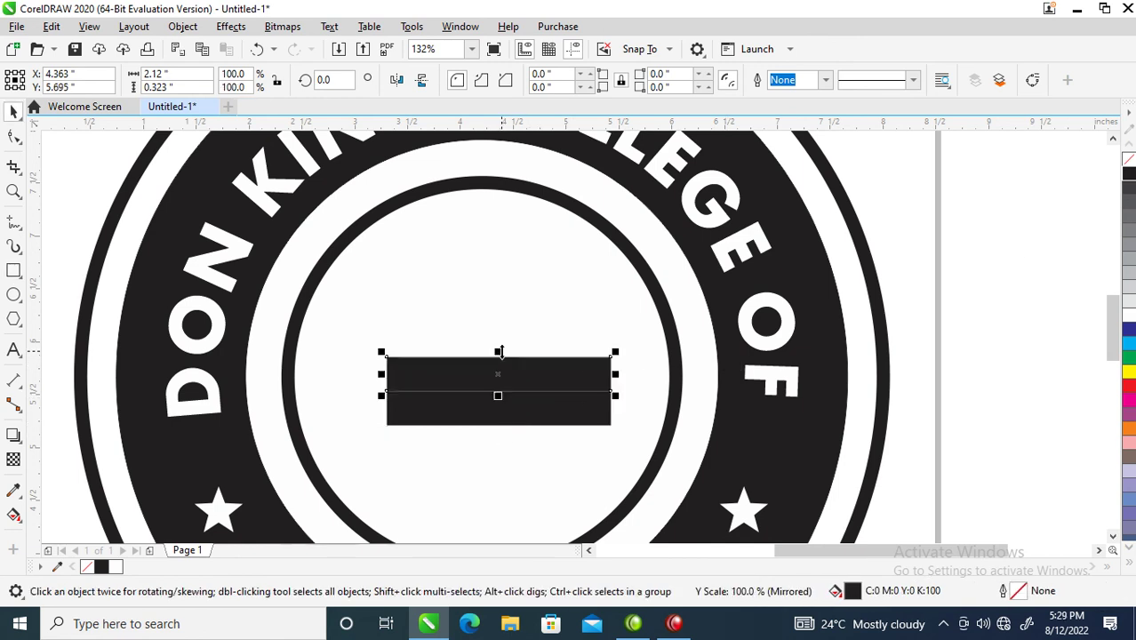
left_click_drag(615, 374, 513, 375)
key("z")
left_click_drag(418, 307, 583, 455)
left_click_drag(508, 319, 513, 305)
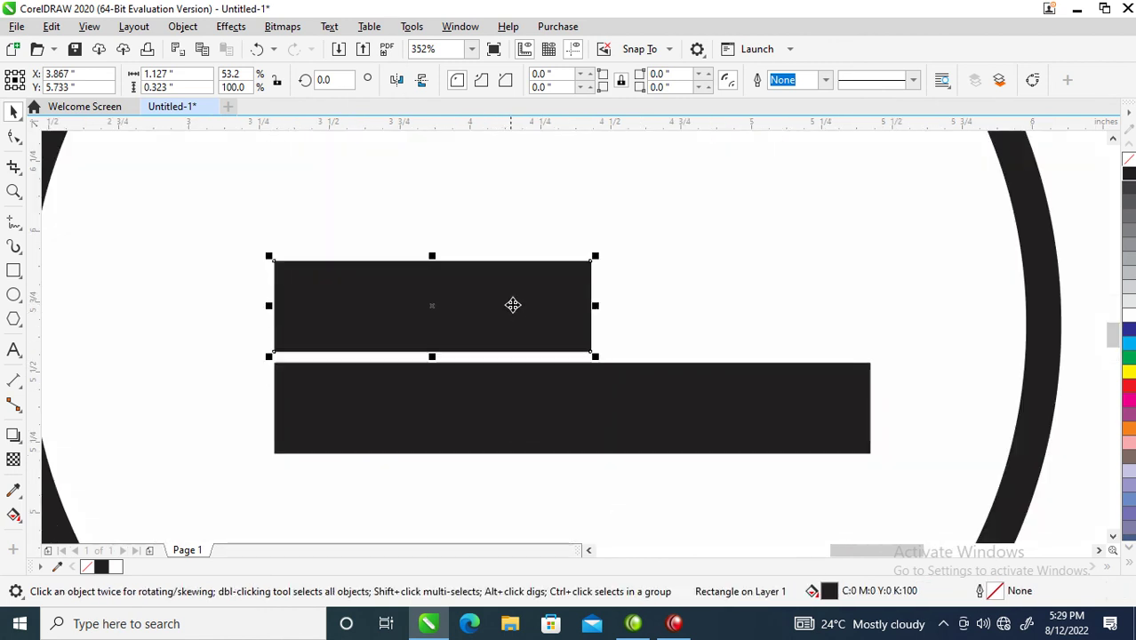
Step: Convert the short upper bar to curves and add four nodes along its top edge
right_click(507, 305)
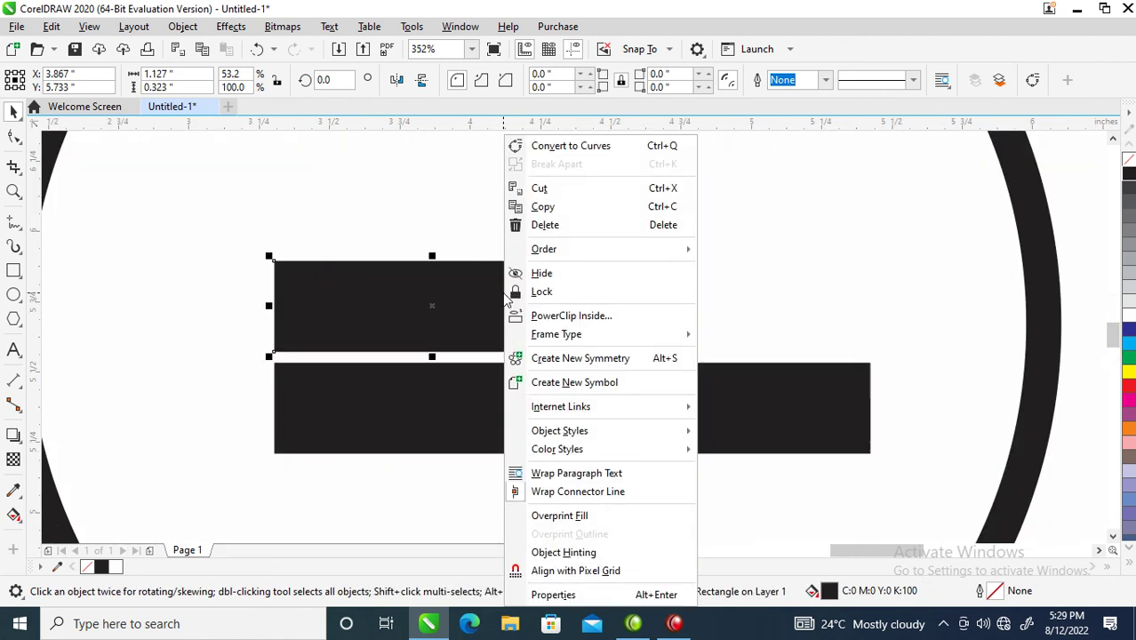
left_click(589, 146)
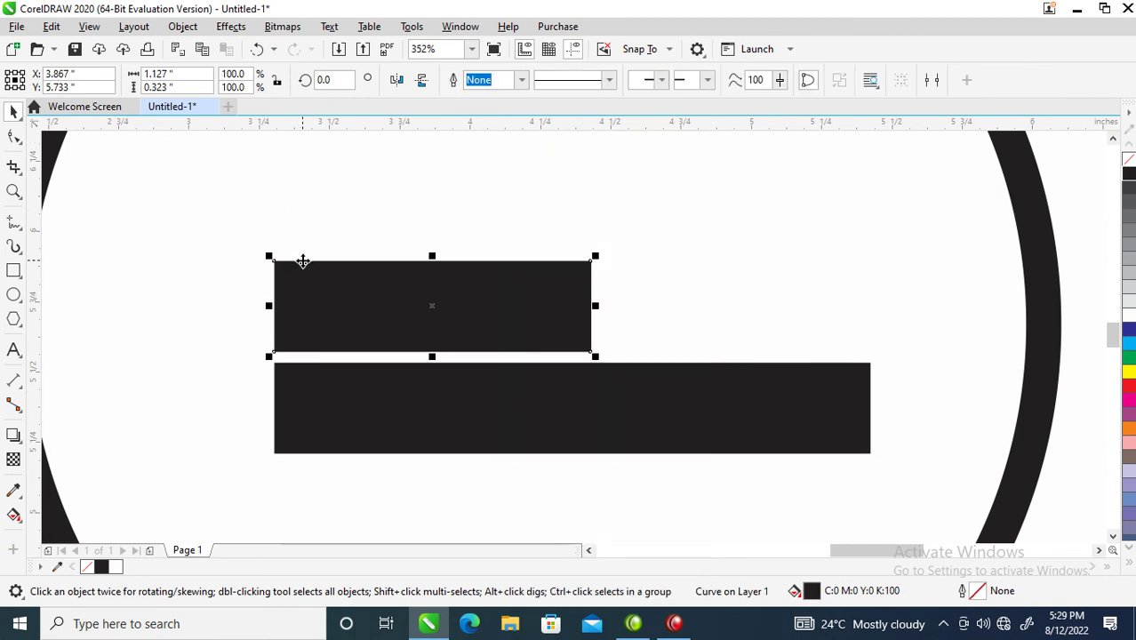
left_click(13, 136)
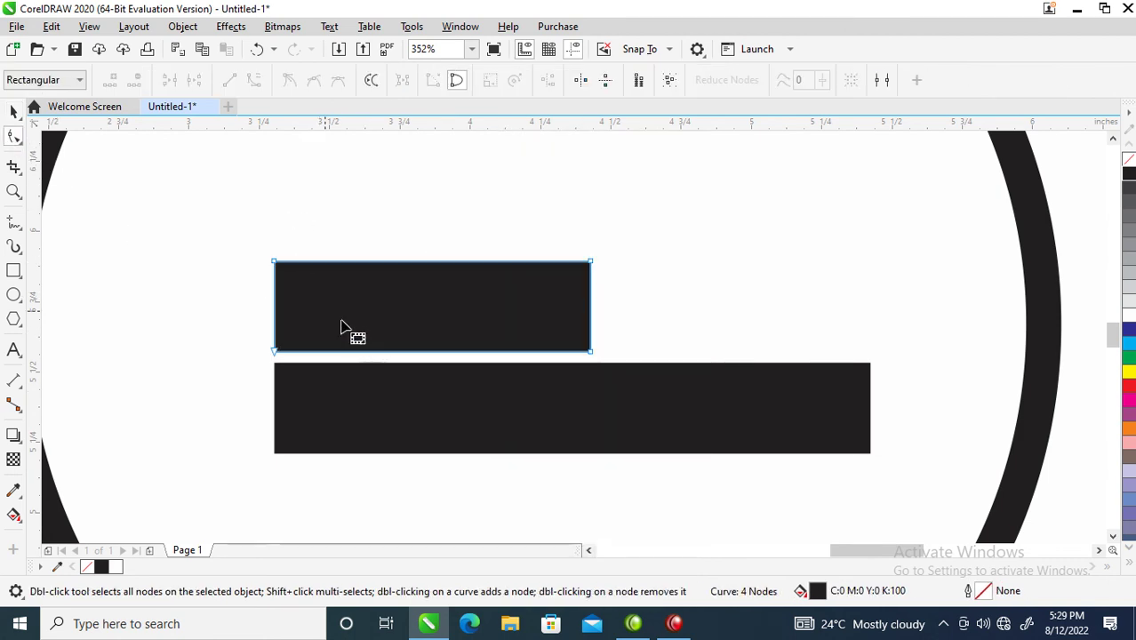
double_click(335, 262)
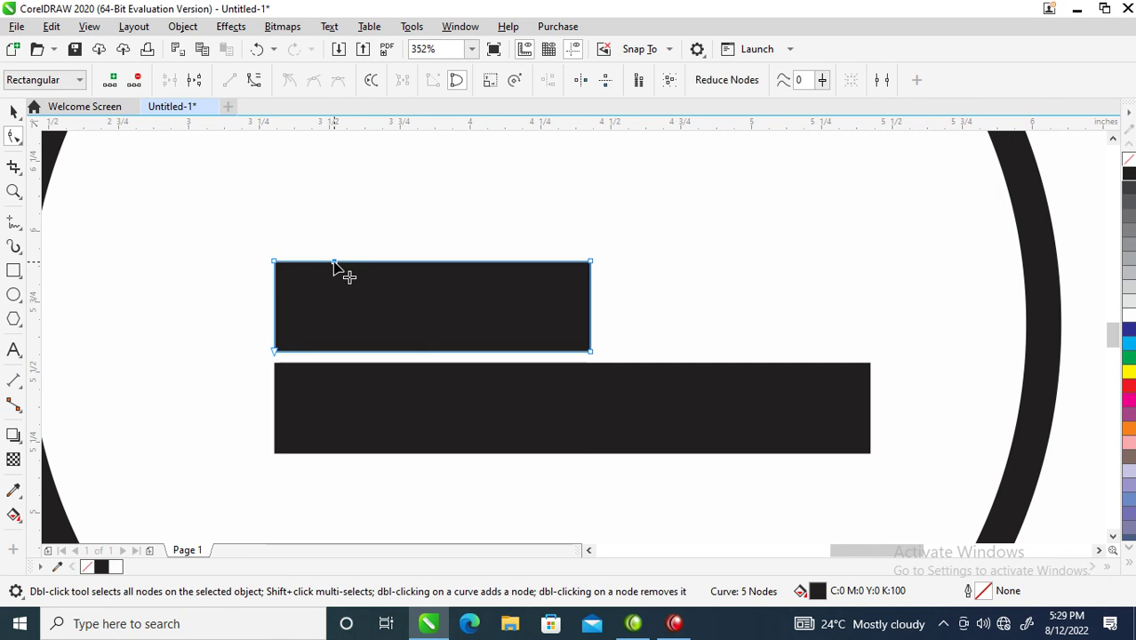
double_click(387, 262)
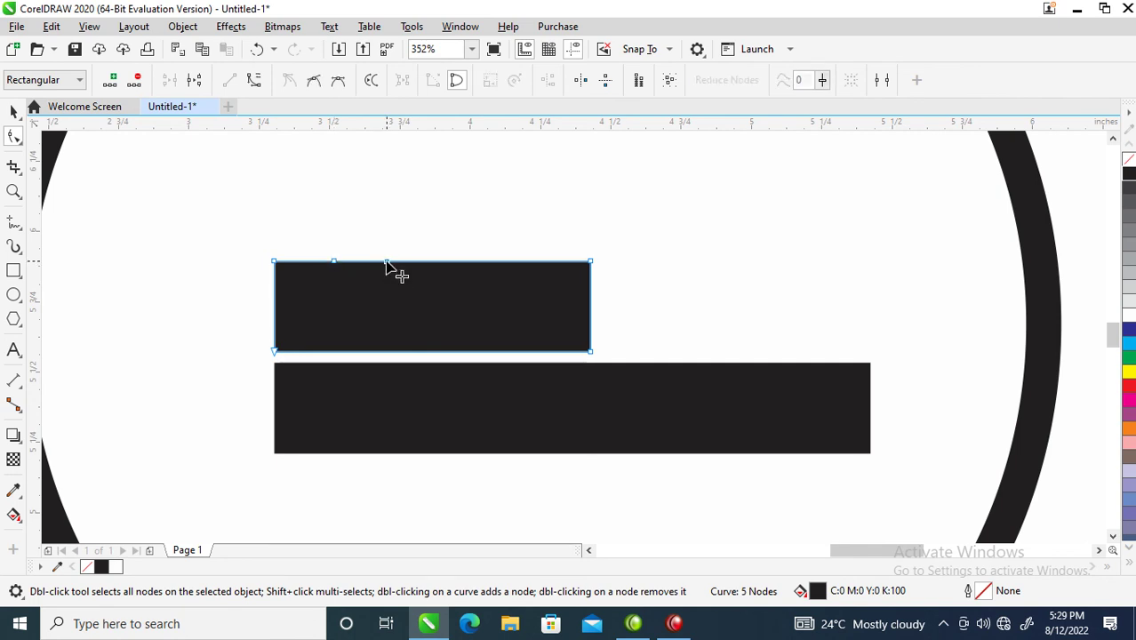
double_click(439, 263)
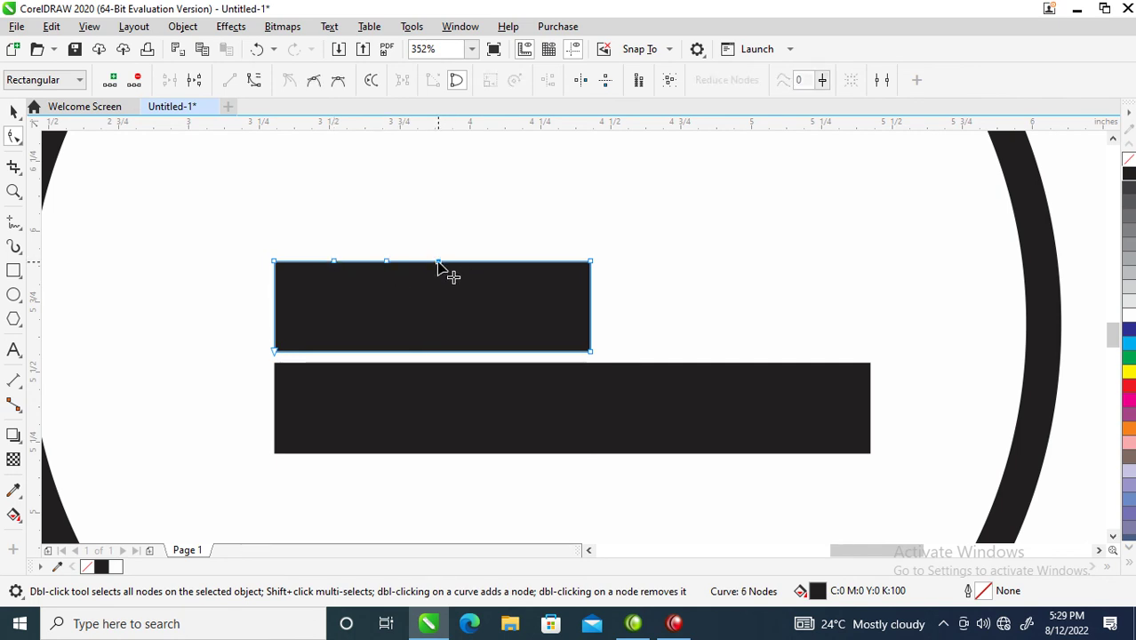
double_click(513, 262)
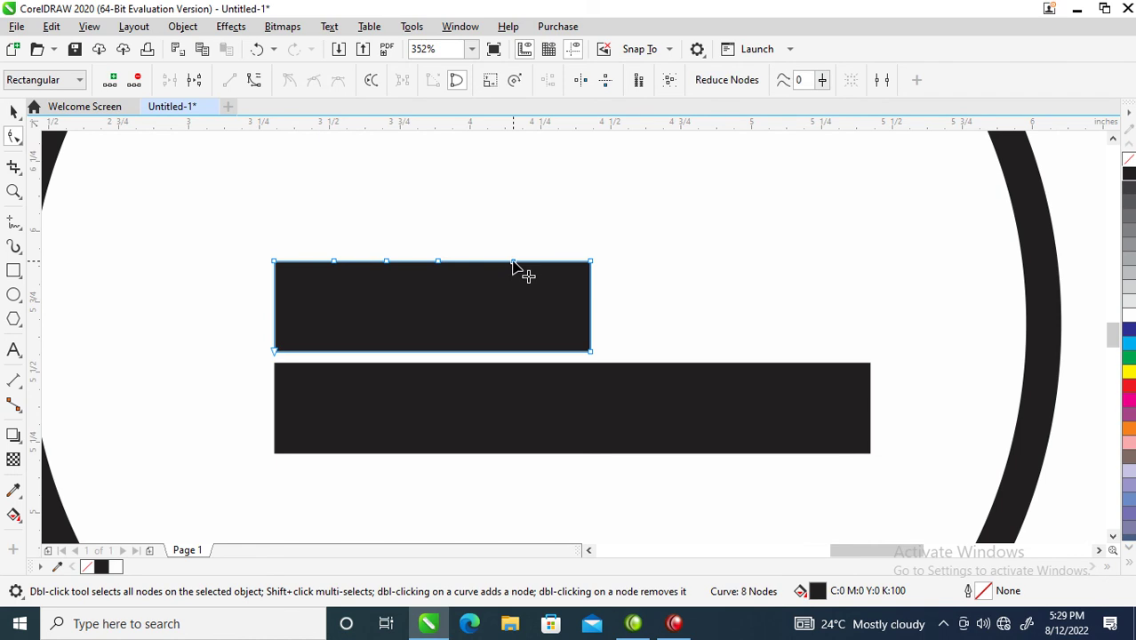
Step: Pull alternate top nodes of the upper bar upward into crown peaks and its outer top corner up and outward
left_click_drag(513, 263, 511, 195)
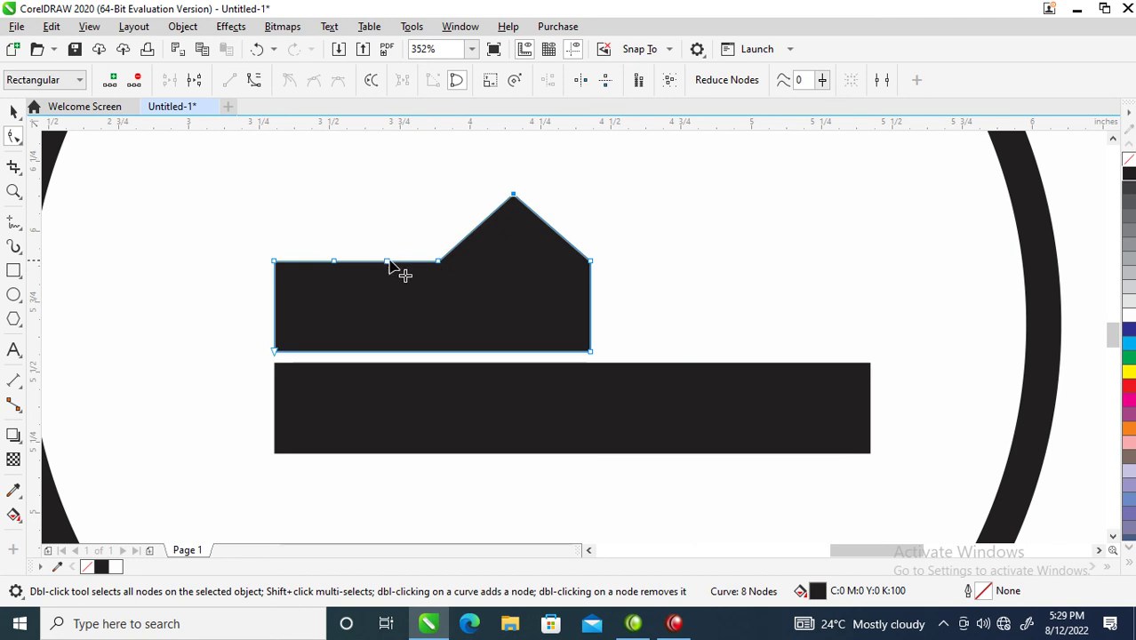
left_click_drag(385, 264, 387, 201)
left_click_drag(275, 263, 274, 221)
key("space")
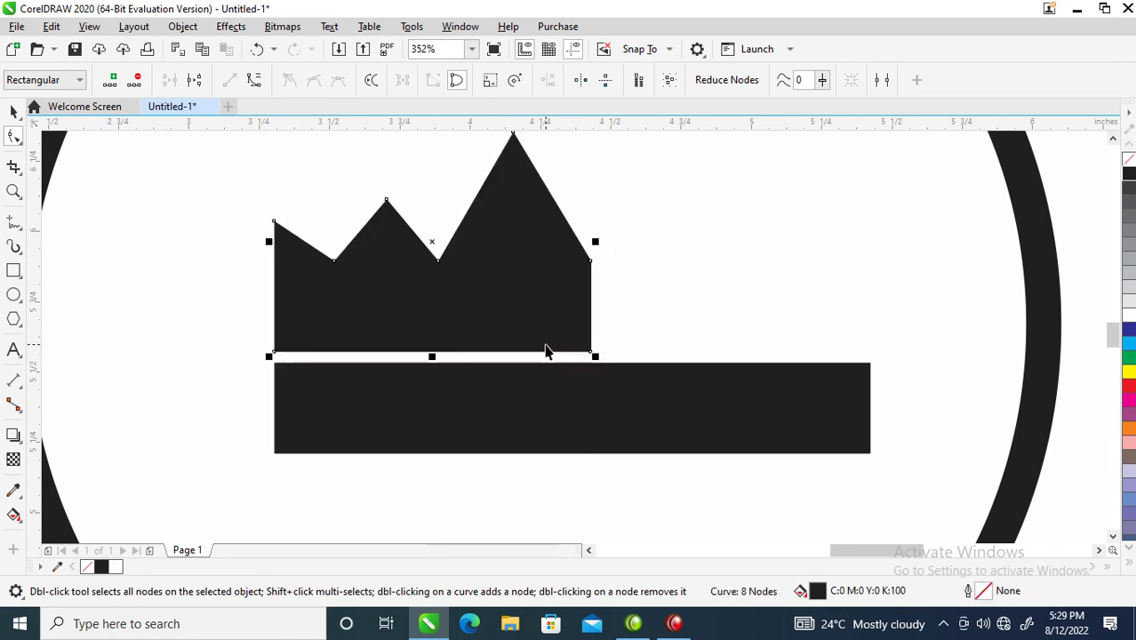
key("space")
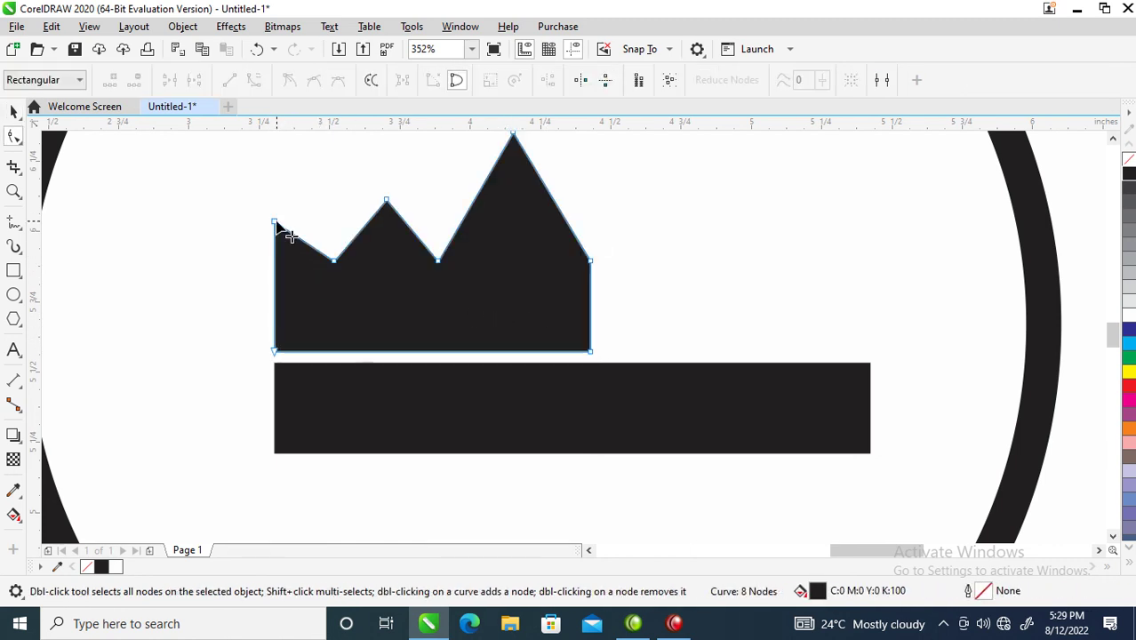
left_click_drag(275, 222, 212, 214)
key("space")
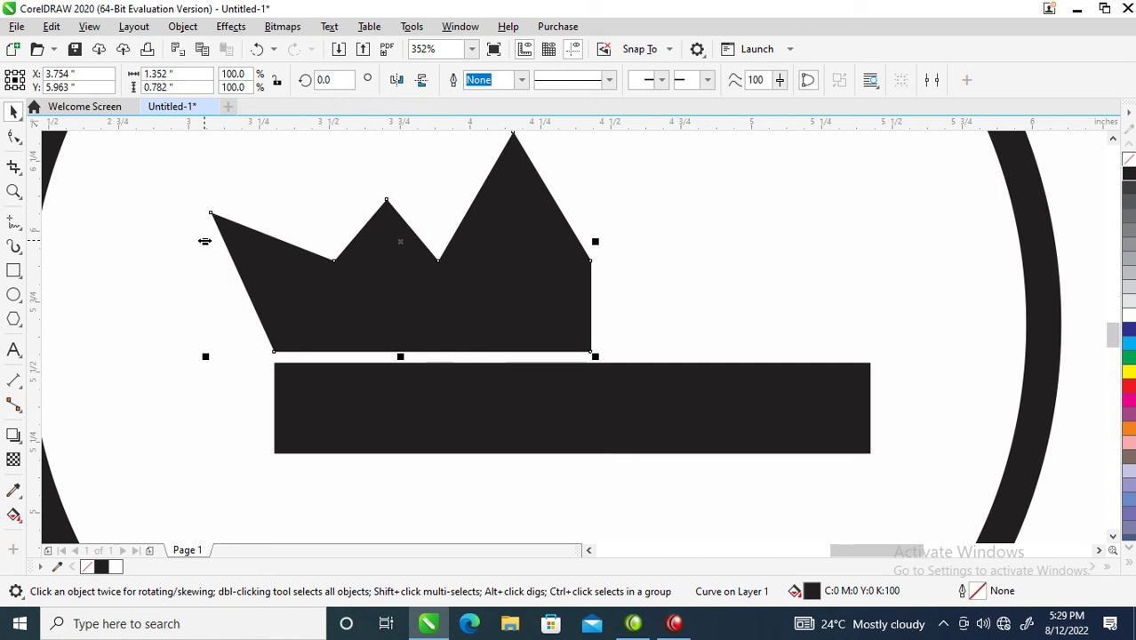
Step: Weld a horizontally mirrored copy of the half crown to the original and narrow the whole crown to about 2.53 in wide
left_click_drag(205, 241, 725, 235)
right_click(724, 235)
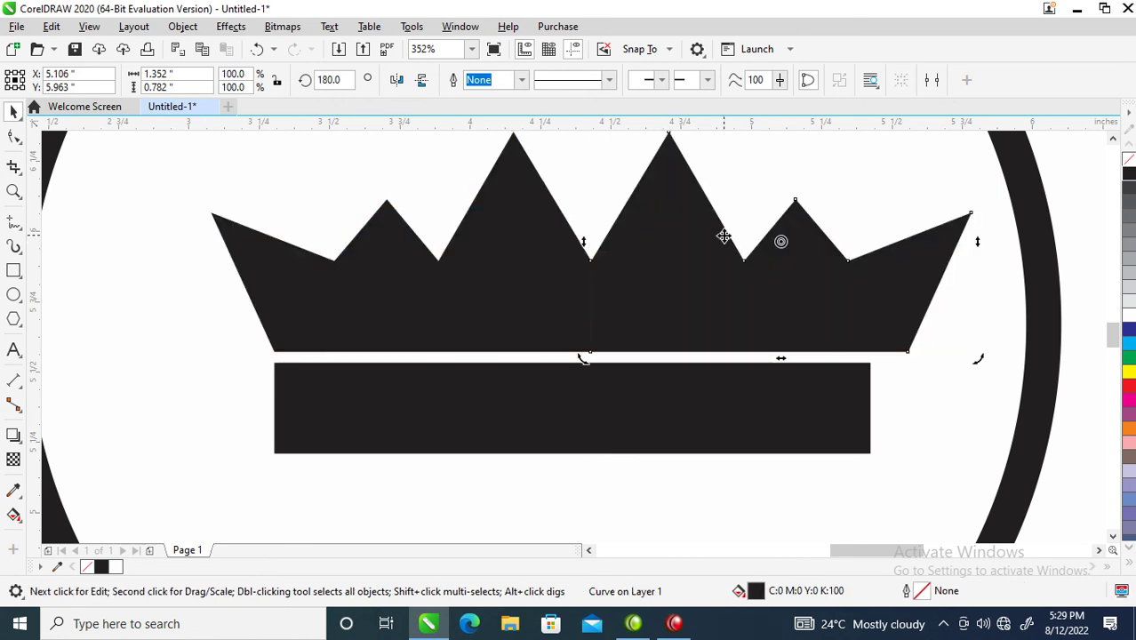
left_click(487, 293, "shift")
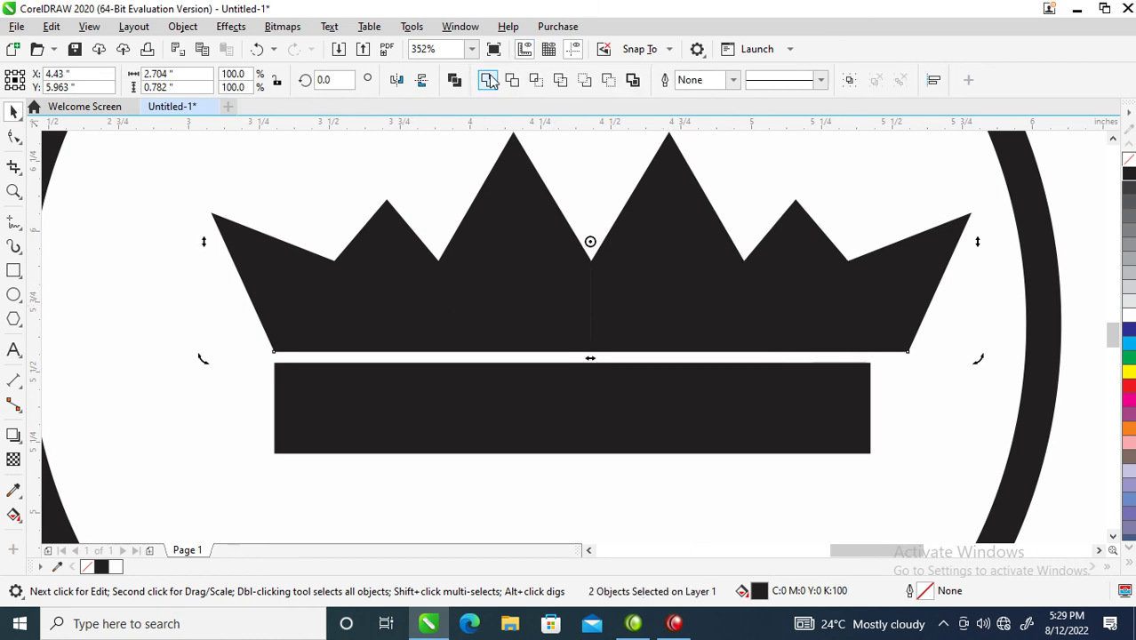
left_click(489, 80)
left_click_drag(980, 241, 862, 289)
Step: Copy the ring star to above one end of the crown, fill it black, and place further copies above the crown's centre and other end
scroll(854, 291, "down", 5)
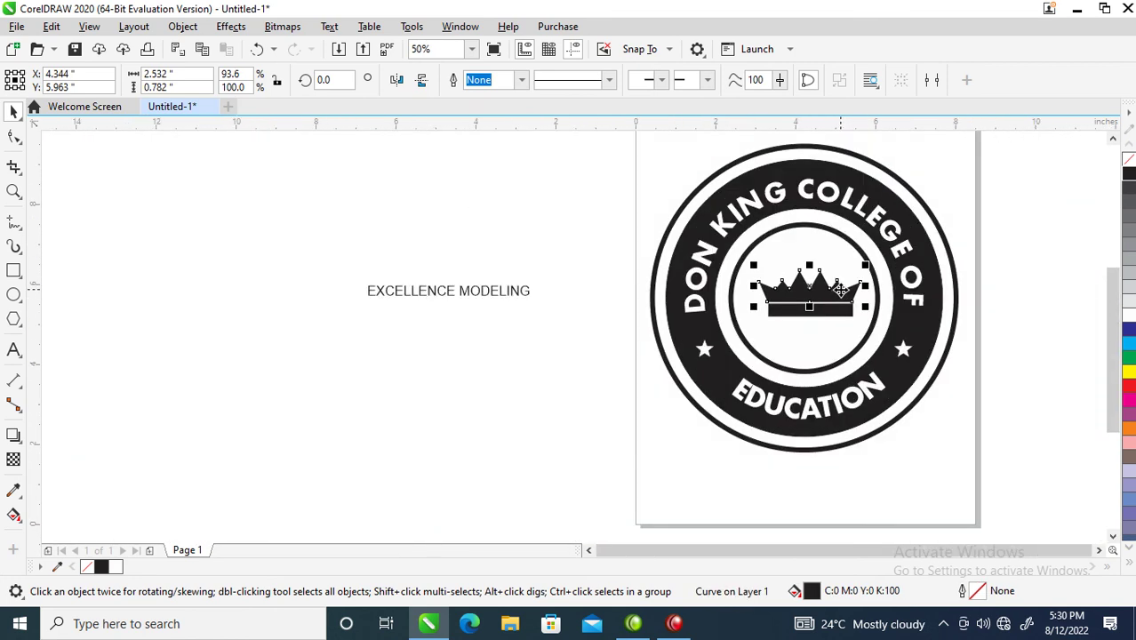
key("z")
left_click_drag(462, 208, 987, 431)
key("space")
left_click(539, 392)
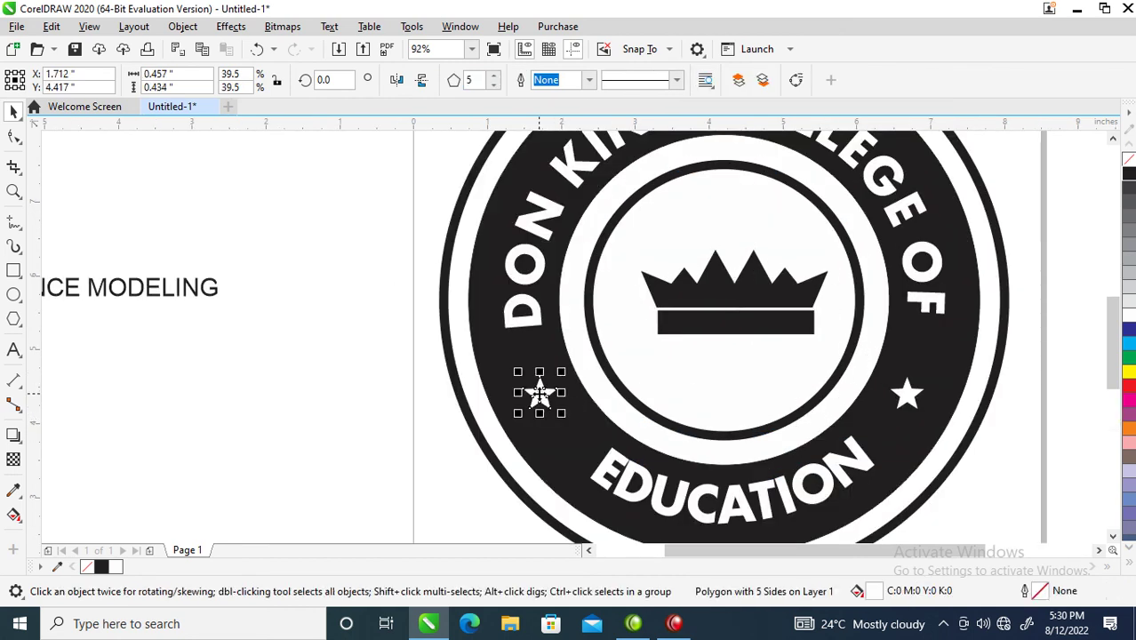
left_click(539, 392)
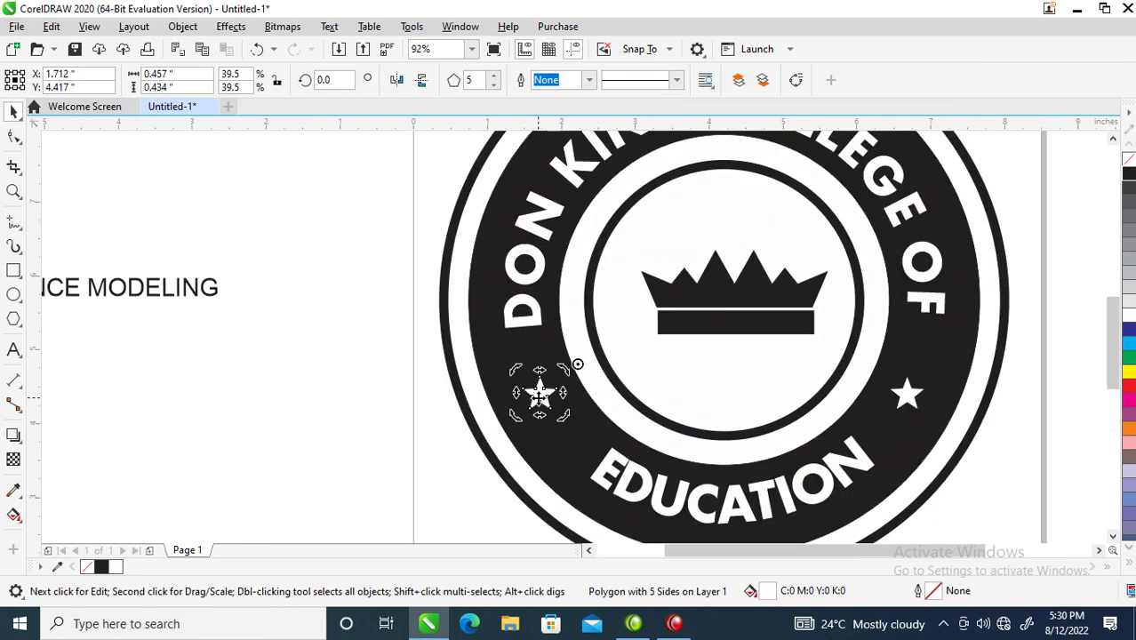
left_click(539, 392)
left_click_drag(540, 392, 660, 258)
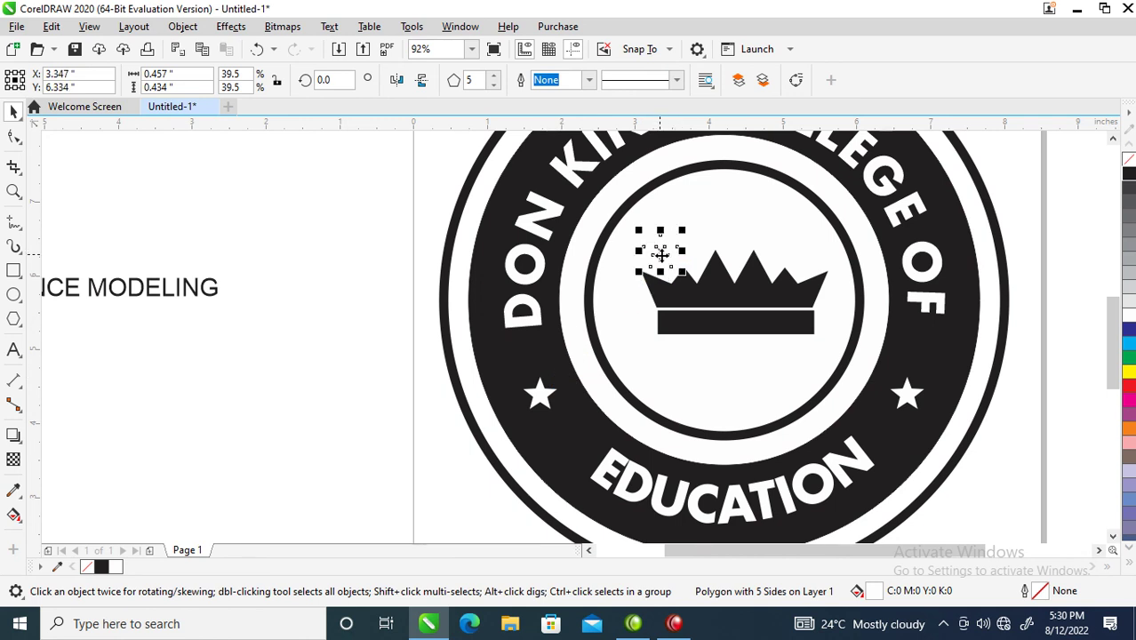
left_click(1128, 173)
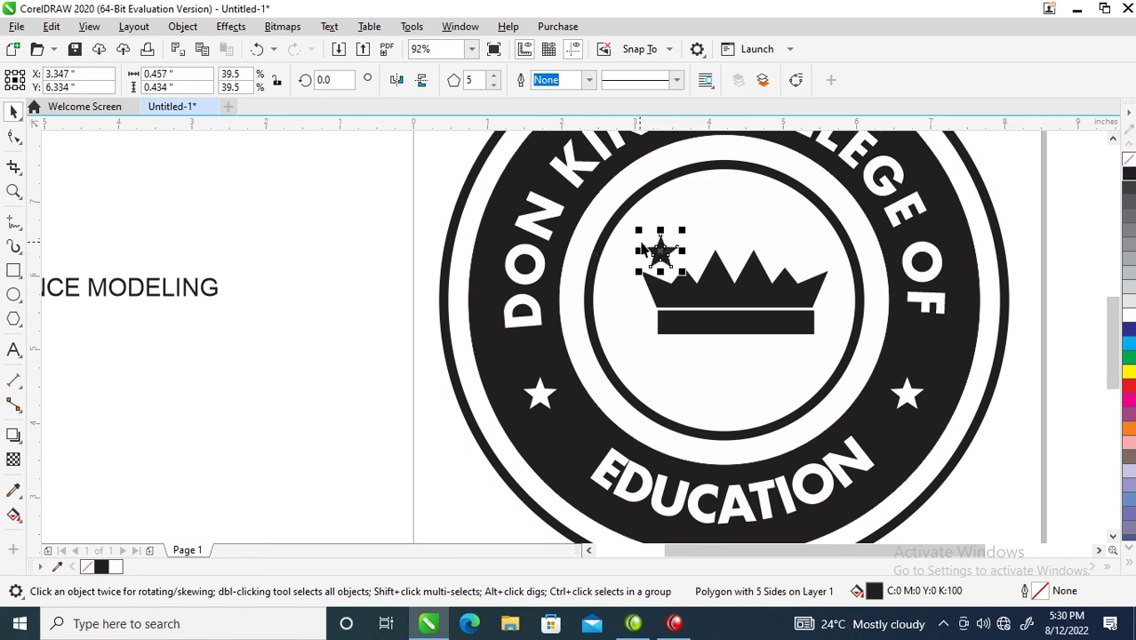
left_click_drag(661, 255, 806, 264)
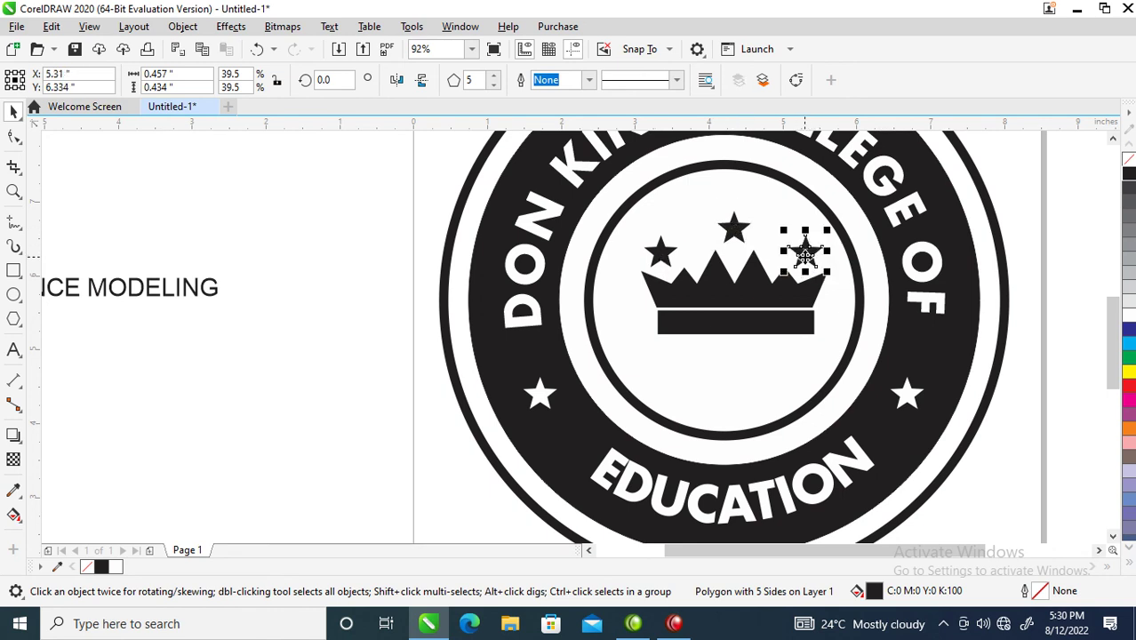
Step: Group the crown, bar and three black stars, and centre the group horizontally and vertically on the innermost circle
left_click_drag(609, 210, 886, 365)
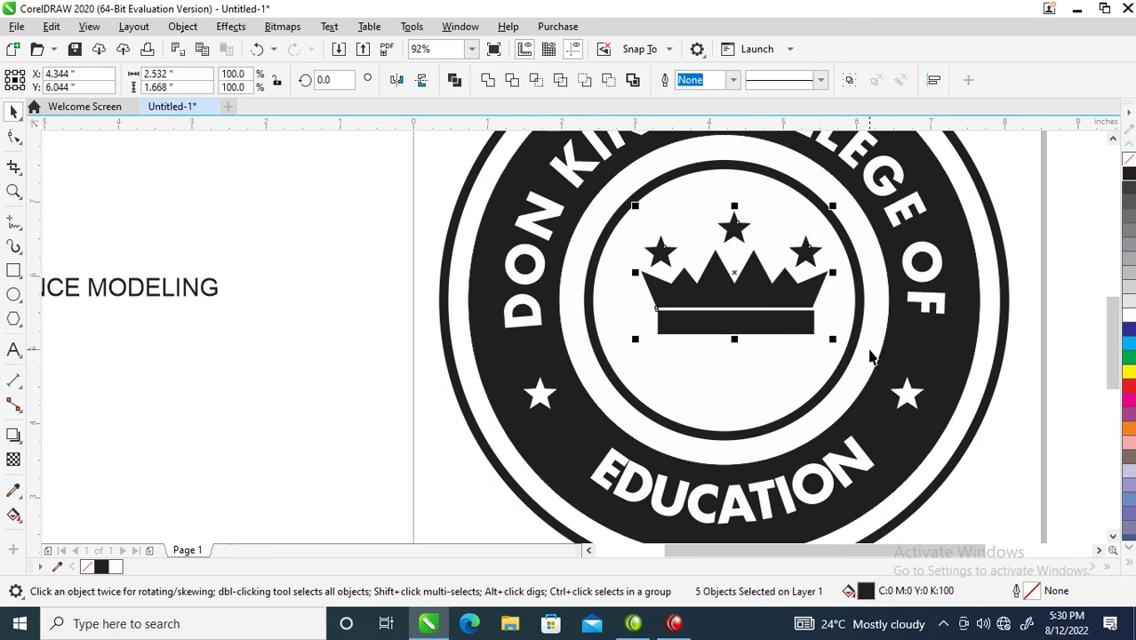
key("ctrl+g")
left_click(851, 306, "shift")
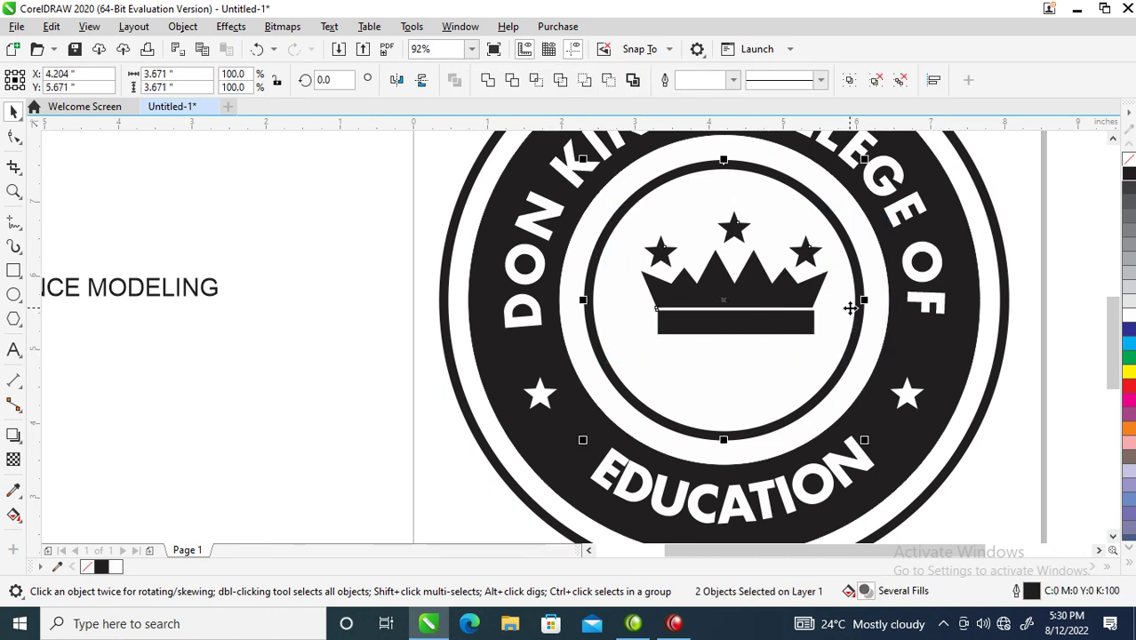
key("c")
key("e")
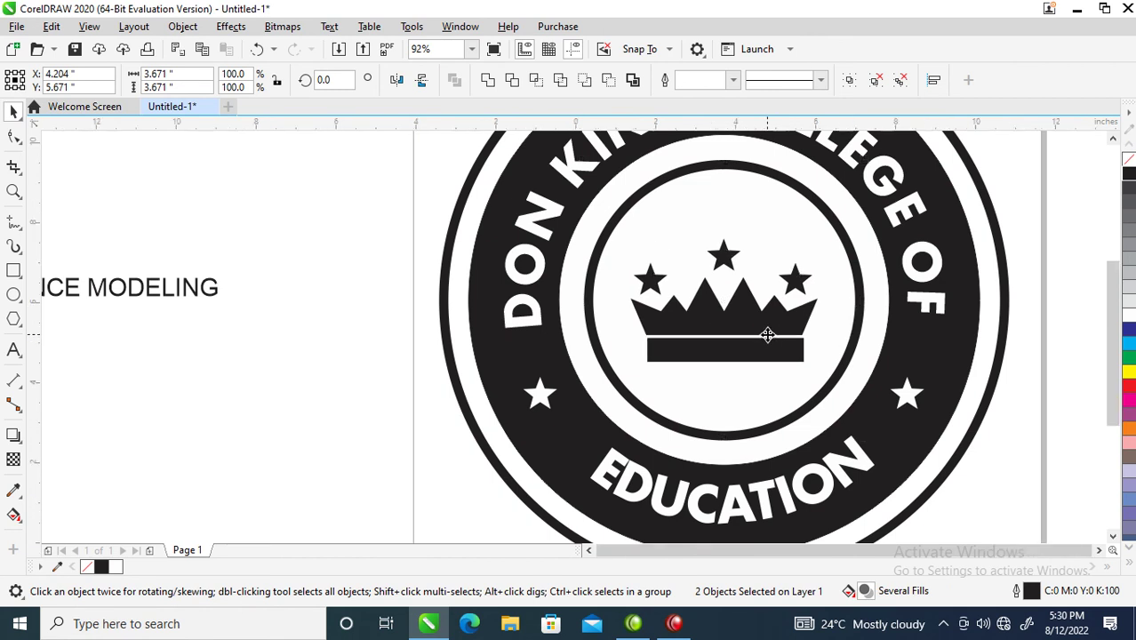
Step: Move the "EXCELLENCE MODELING" text to just below the circular logo
scroll(766, 329, "down", 3)
key("z")
left_click_drag(496, 243, 952, 415)
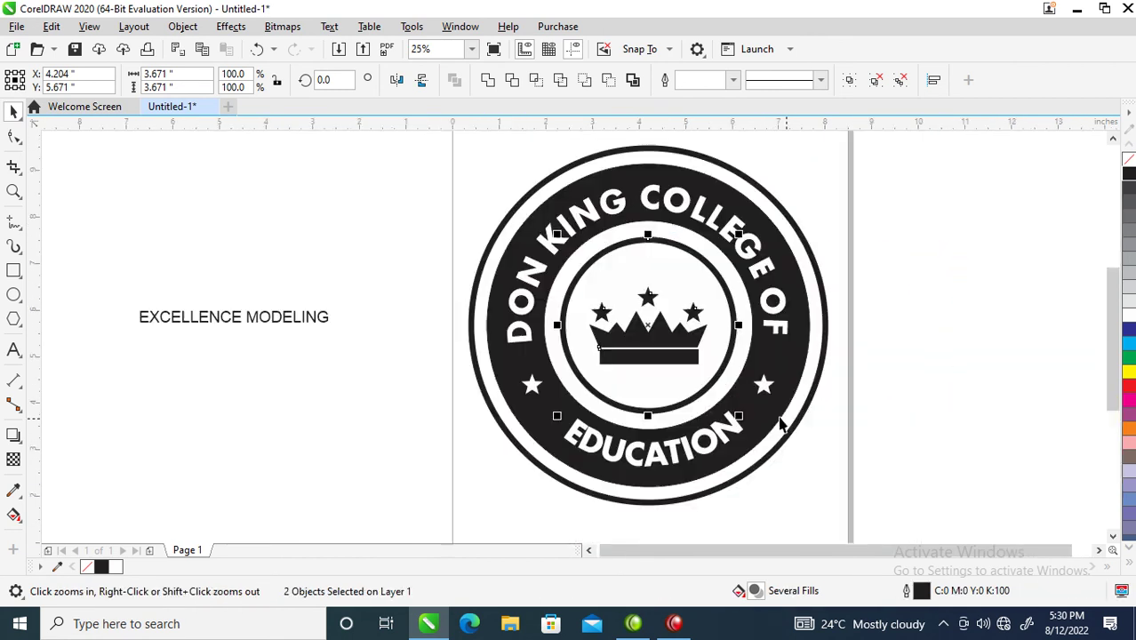
left_click(271, 330)
left_click_drag(285, 338, 685, 520)
Step: Change the "EXCELLENCE MODELING" motto to Title Case and make it italic
double_click(686, 520)
key("ctrl+a")
key("shift+F3")
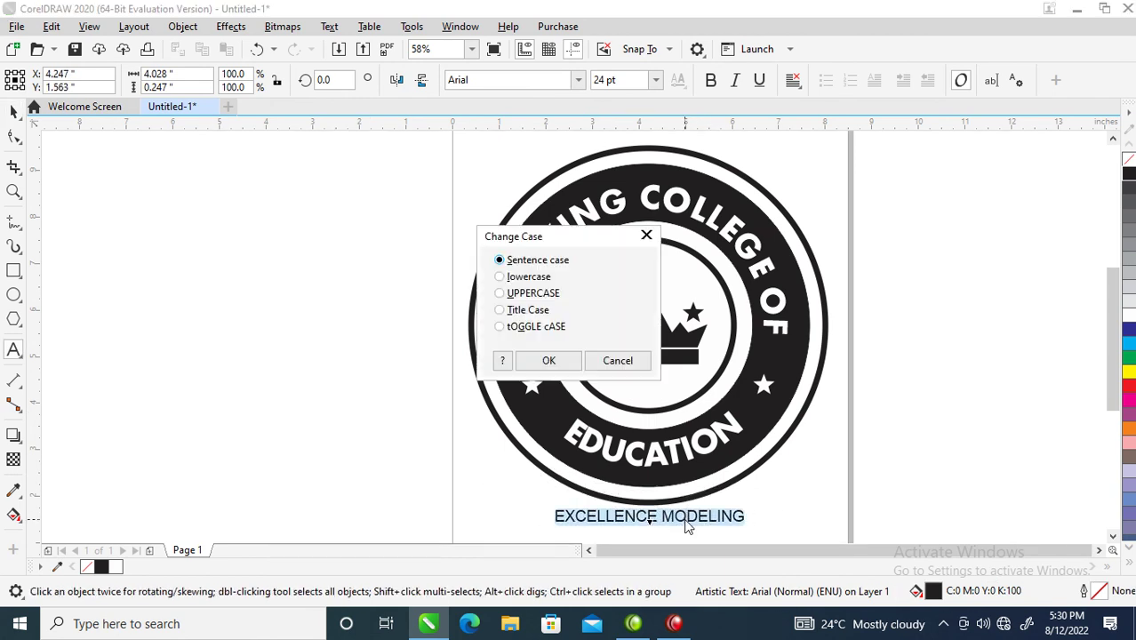
left_click(503, 311)
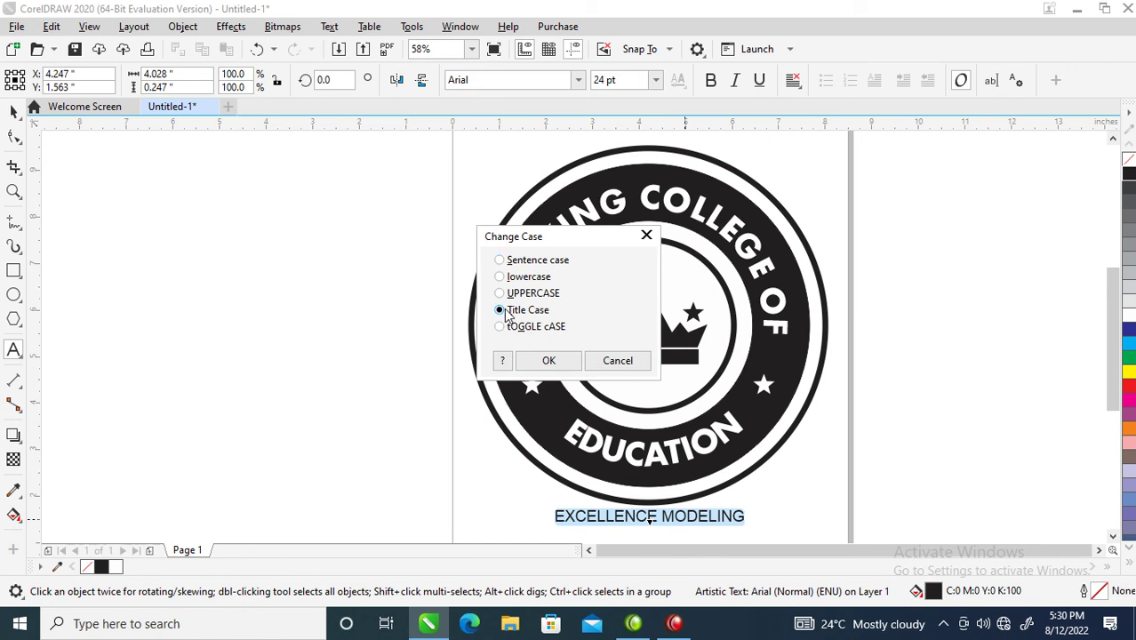
left_click(548, 360)
key("ctrl+space")
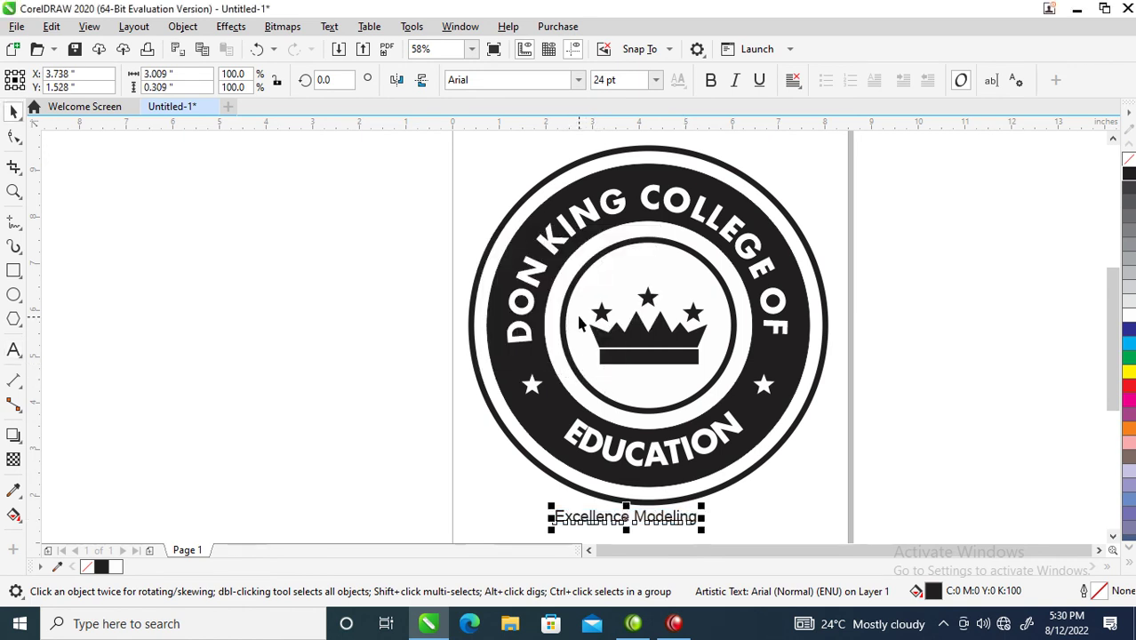
left_click(734, 81)
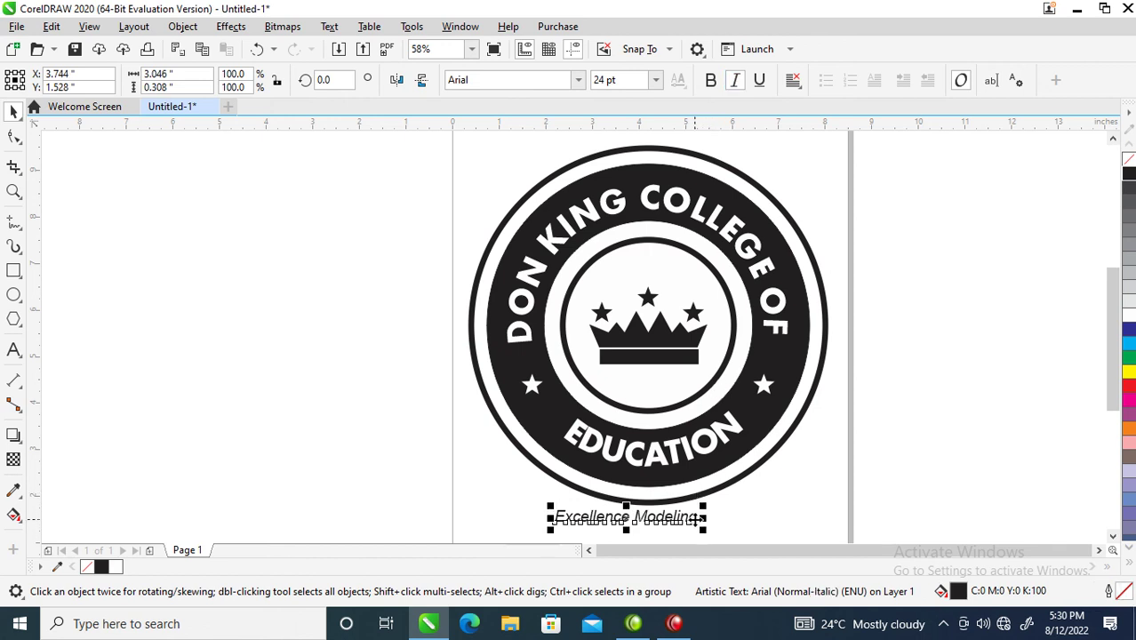
Step: Append four dots to the end of the "Excellence Modeling" motto
key("F8")
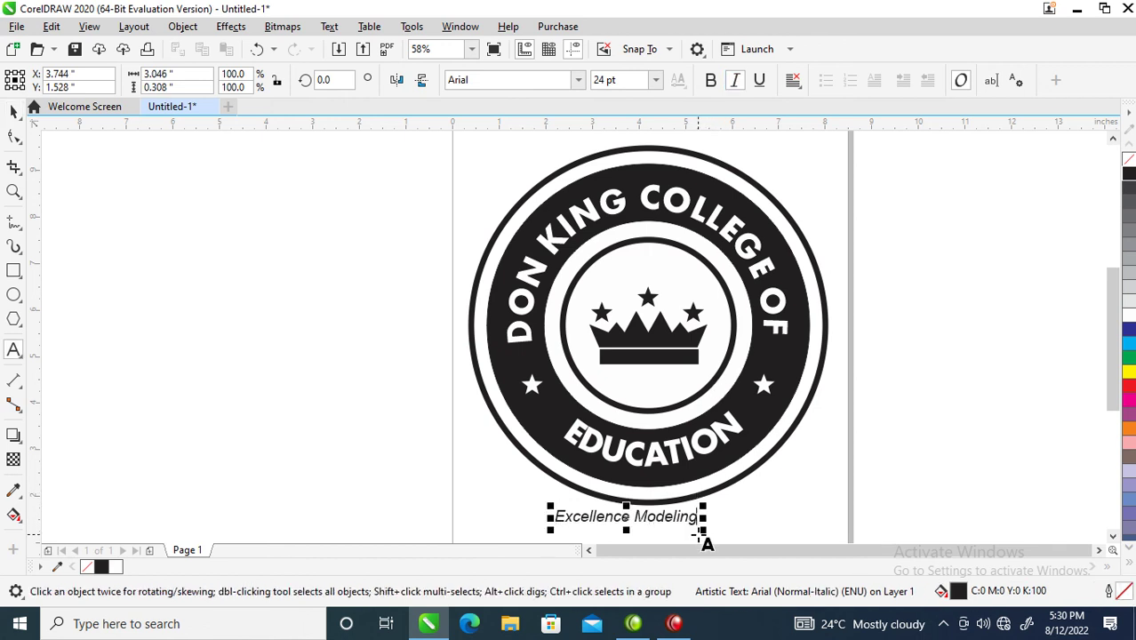
left_click(700, 535)
type("....")
key("ctrl+space")
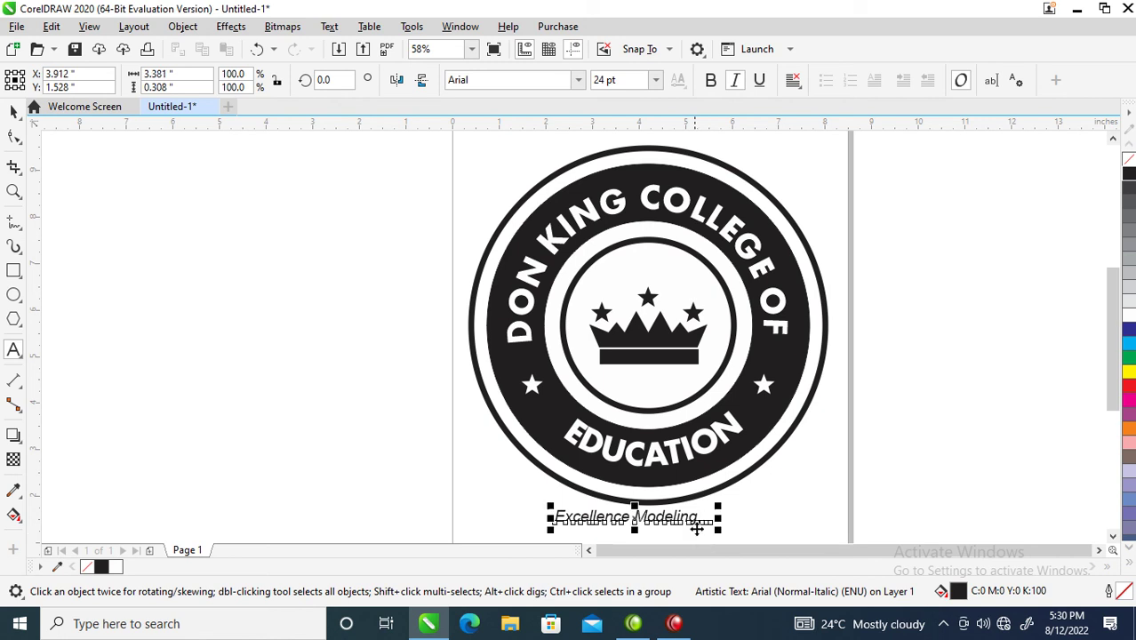
Step: Enlarge the "Excellence Modeling...." motto to about 5.5 inches wide and place it centrally just below the circular logo
left_click_drag(721, 533, 769, 464)
left_click_drag(707, 499, 722, 496)
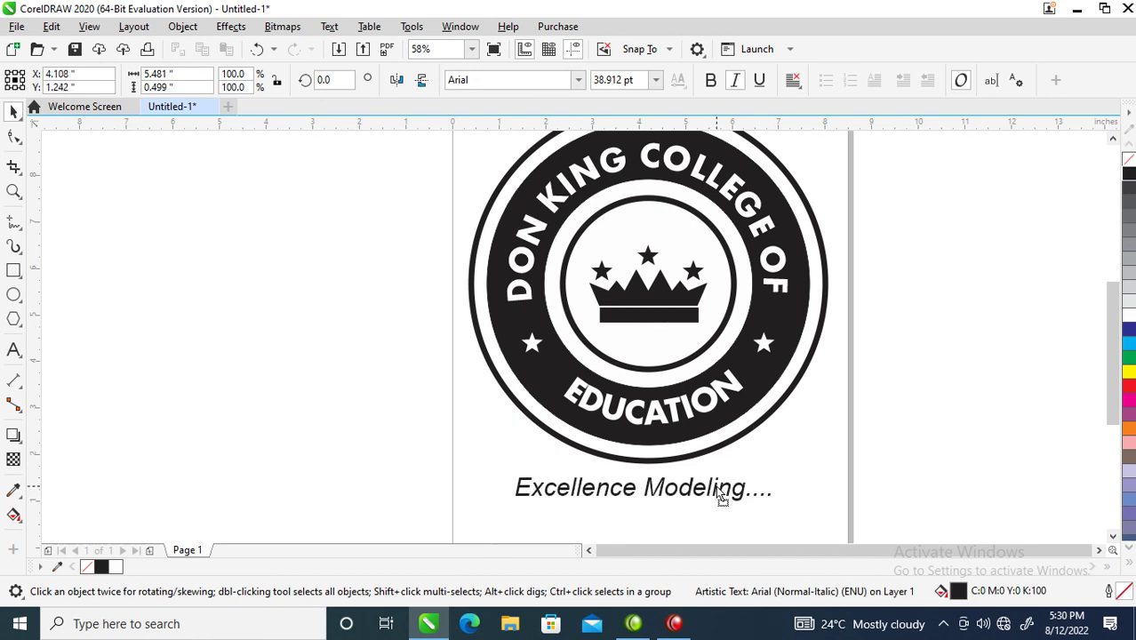
left_click(722, 496)
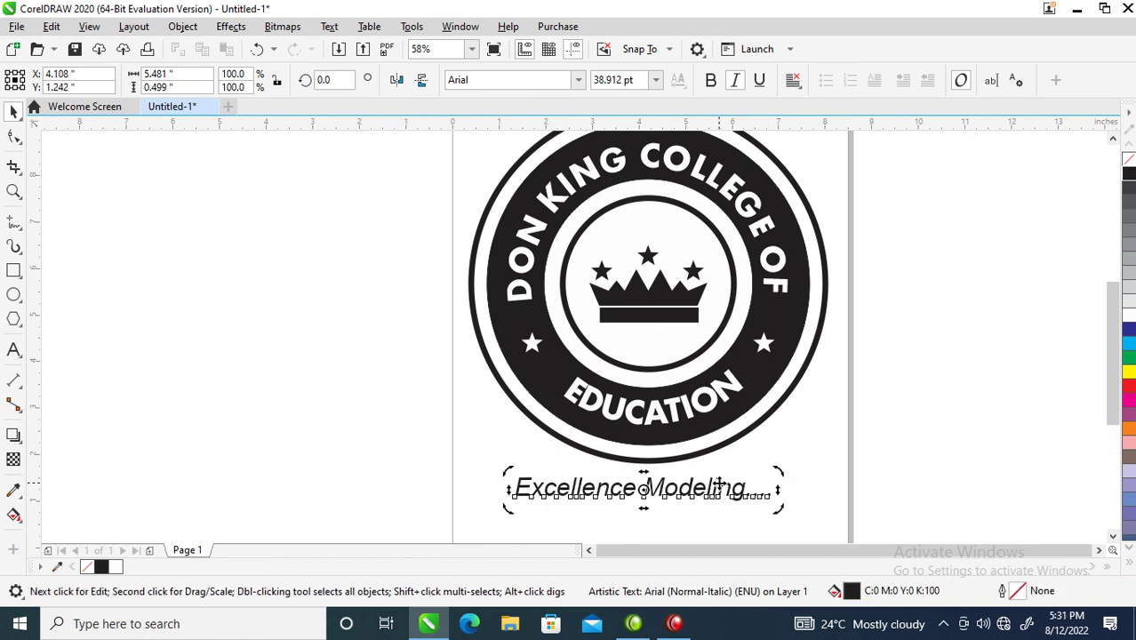
Step: Select the logo's outermost circle
scroll(721, 485, "up", 1)
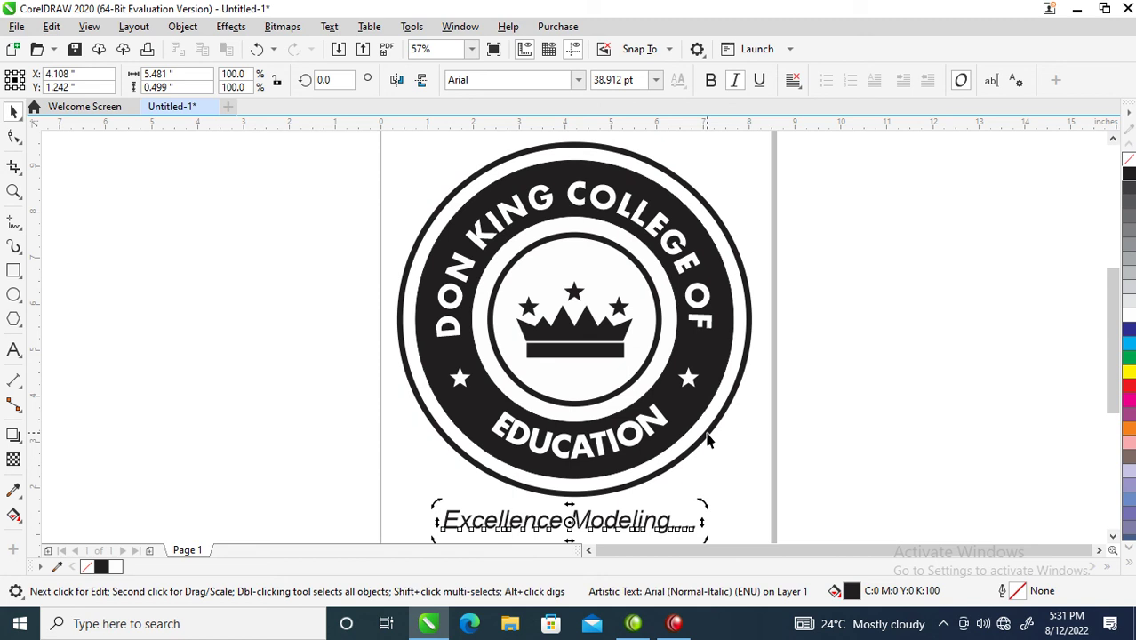
left_click(709, 438)
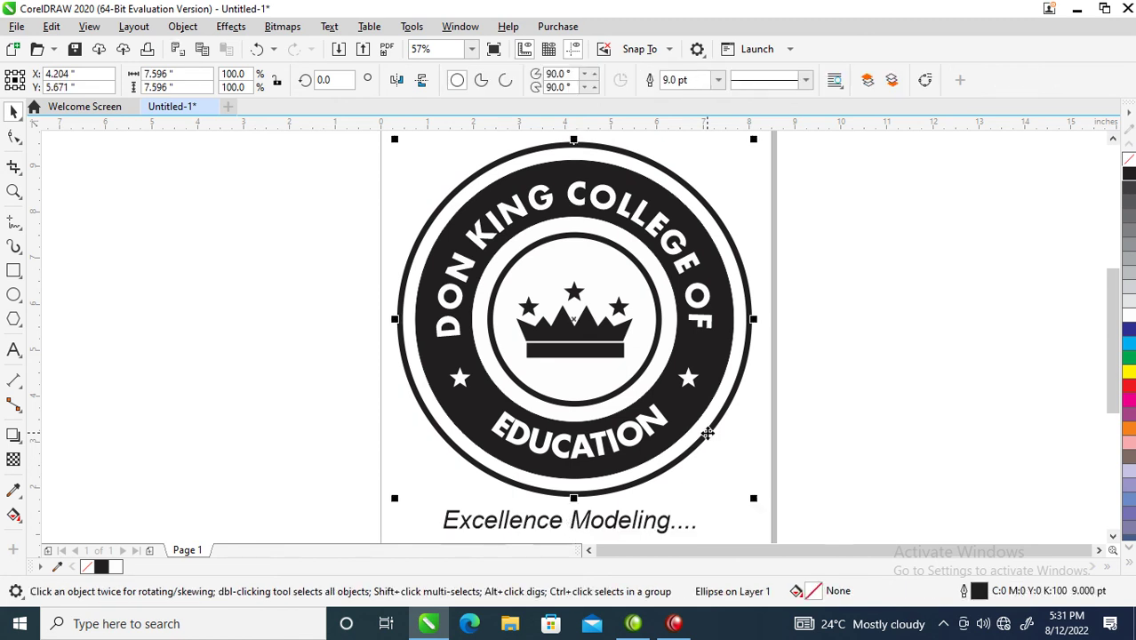